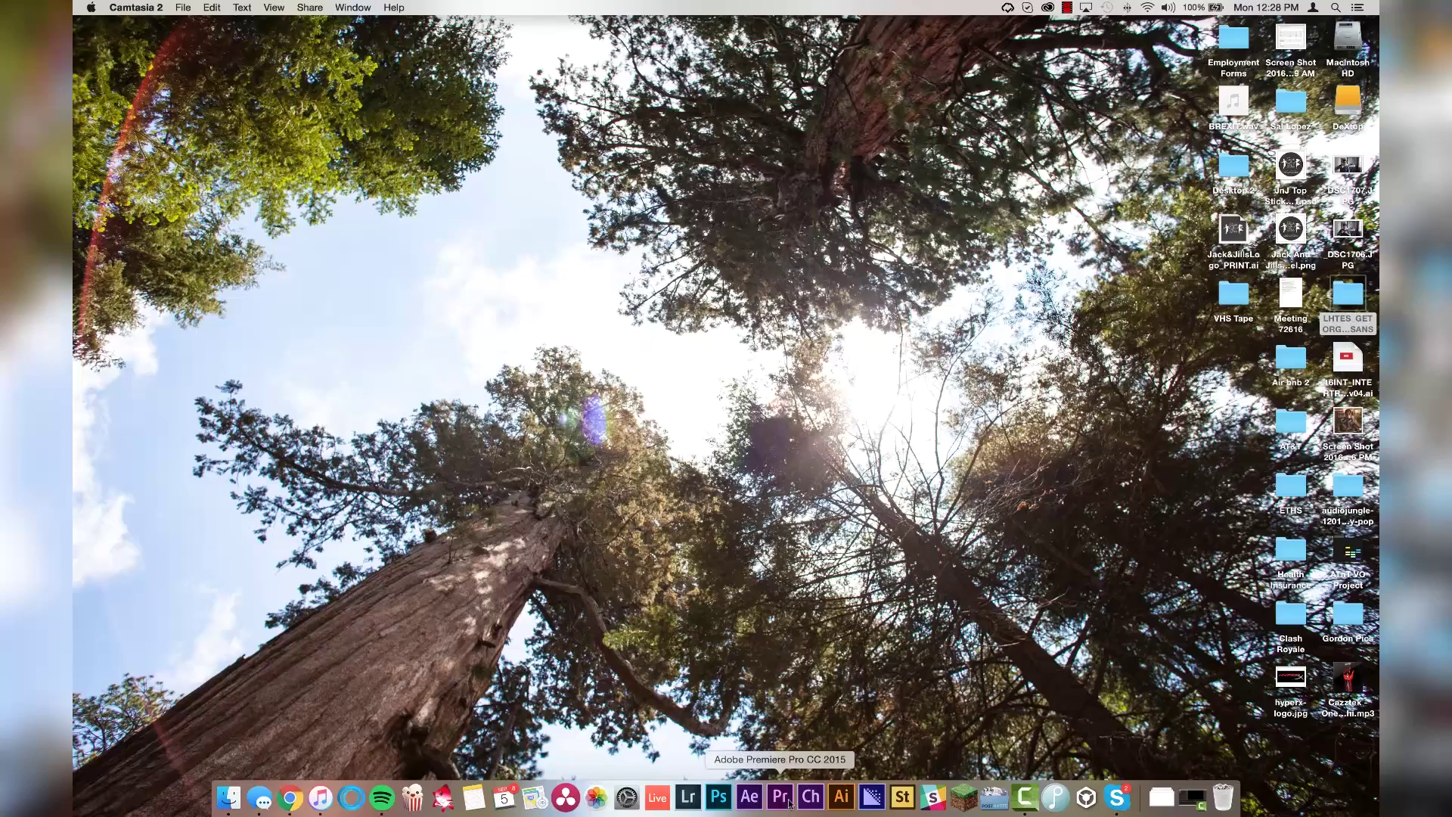
# Launch Premiere Pro CC from its Dock icon
pyautogui.click(789, 803)
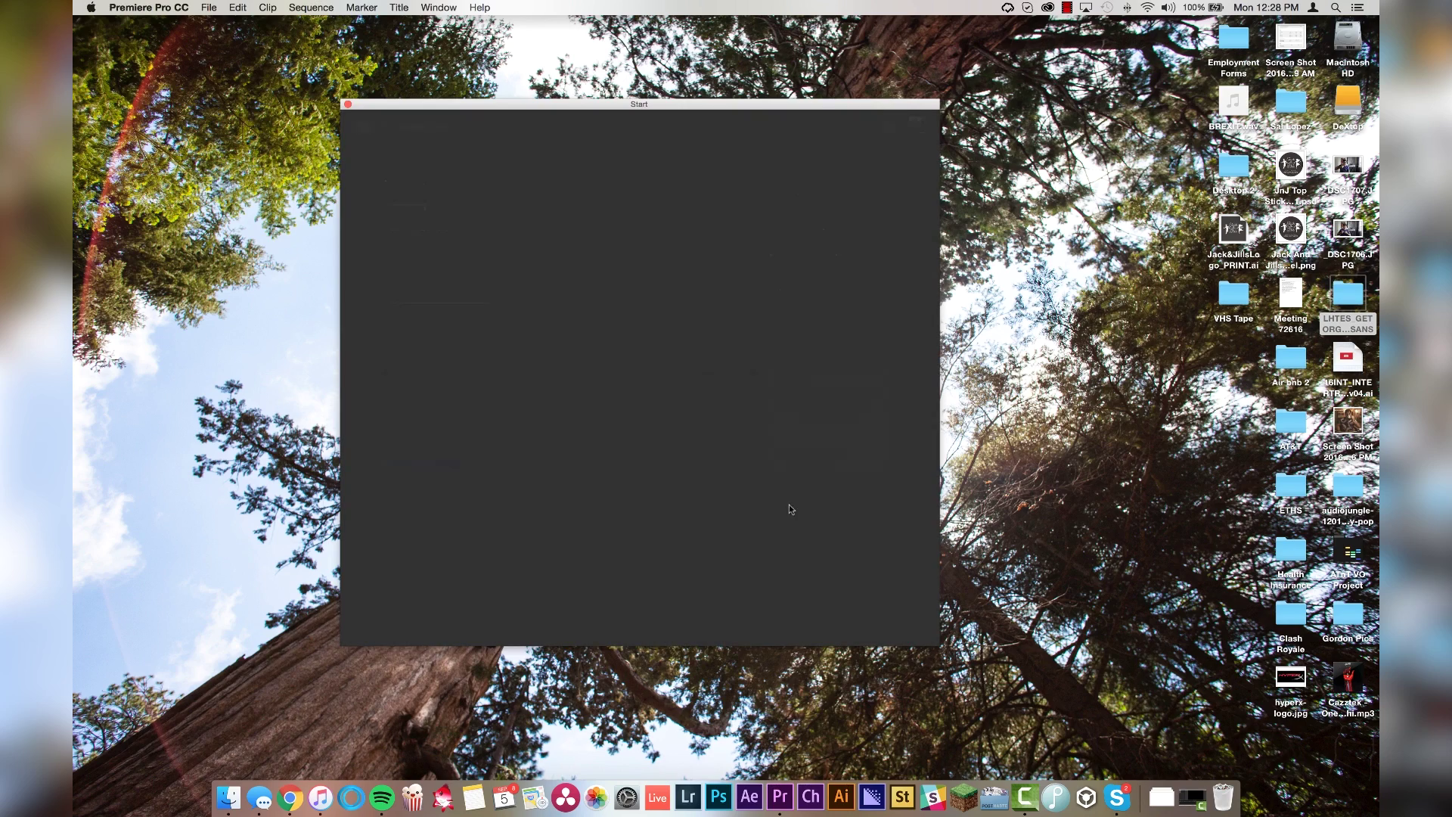
# Create a new Premiere Pro project named 'Template' saved on the Desktop
pyautogui.click(432, 266)
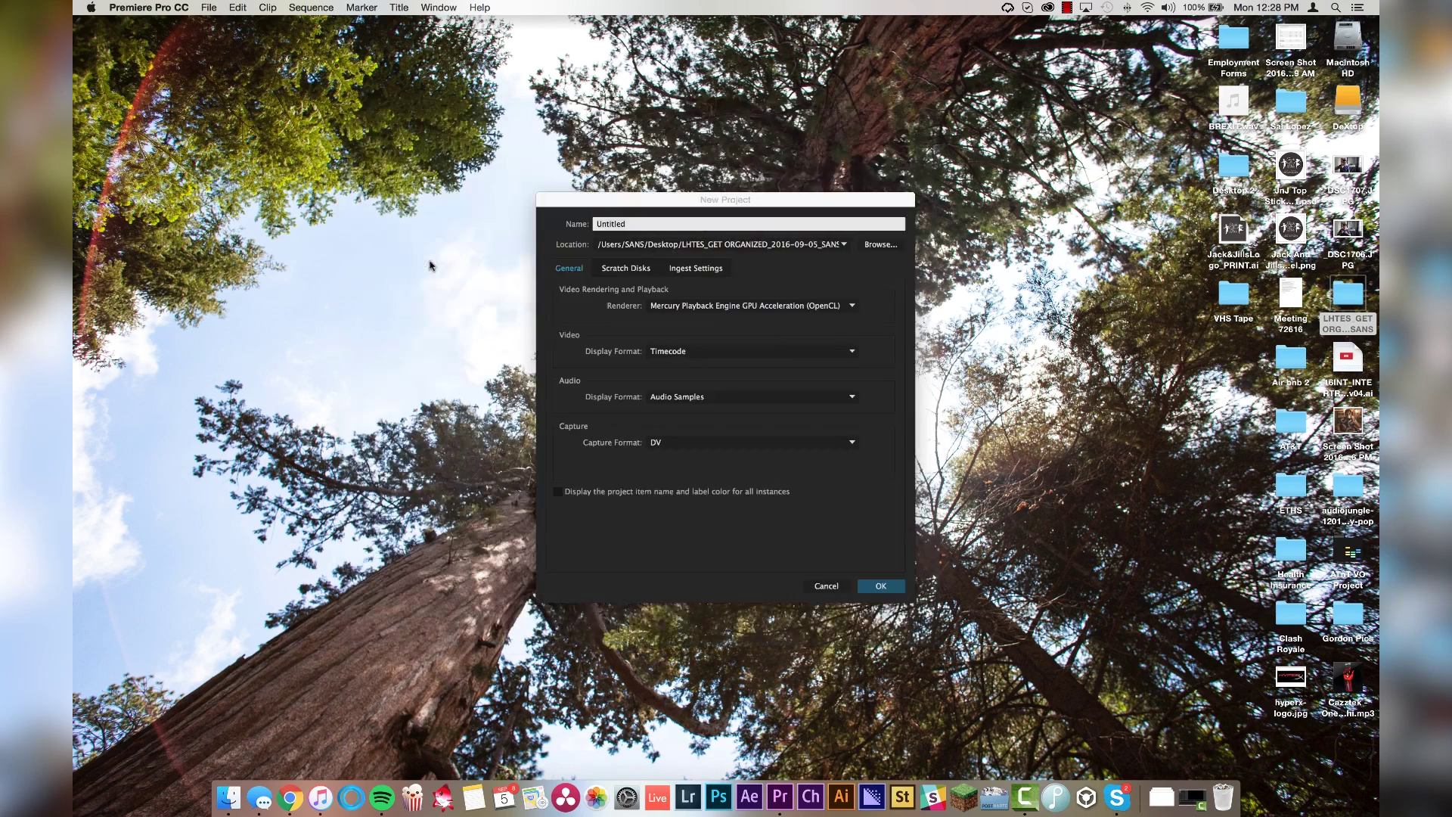
pyautogui.write('Template')
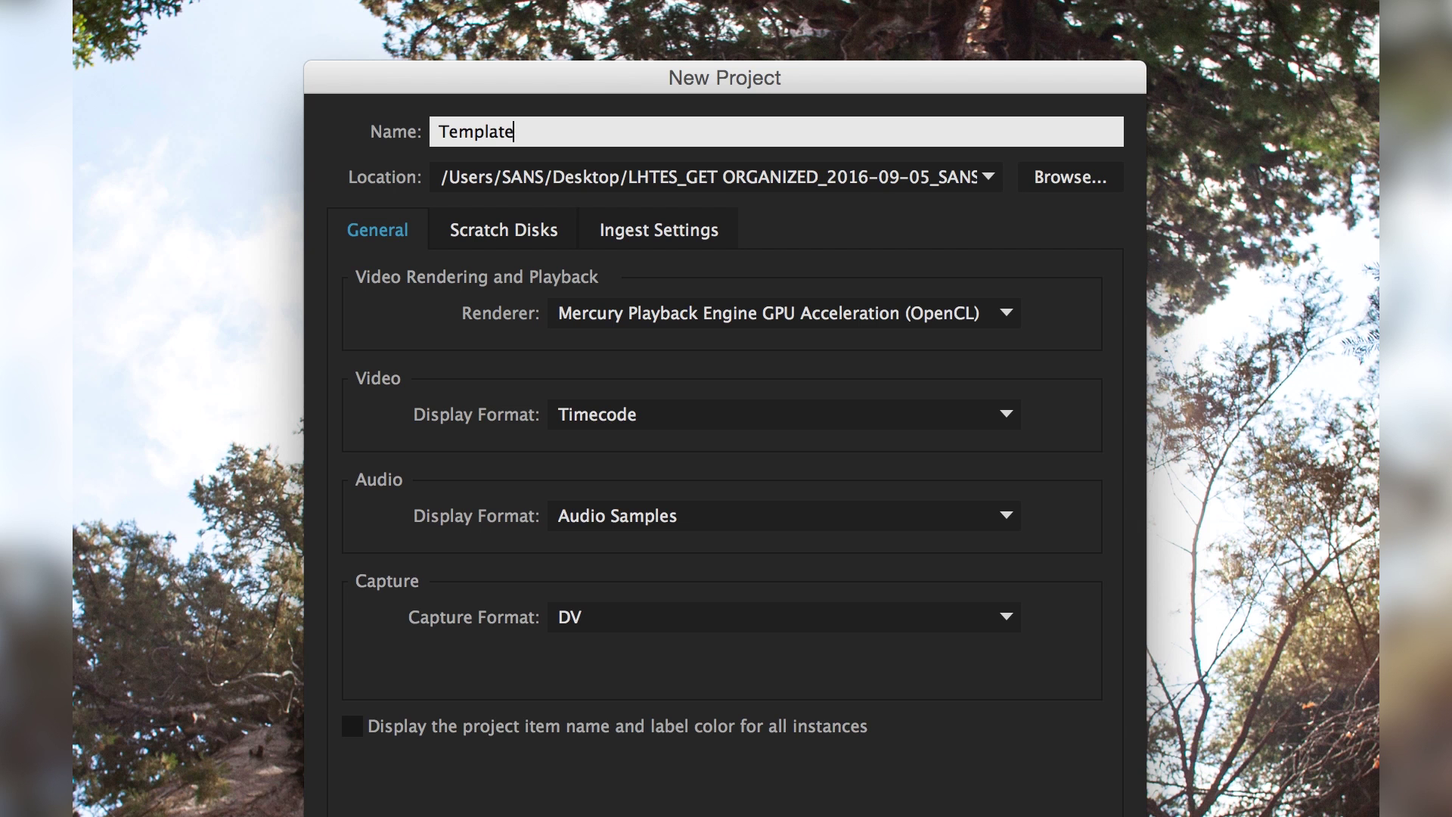
pyautogui.click(1068, 175)
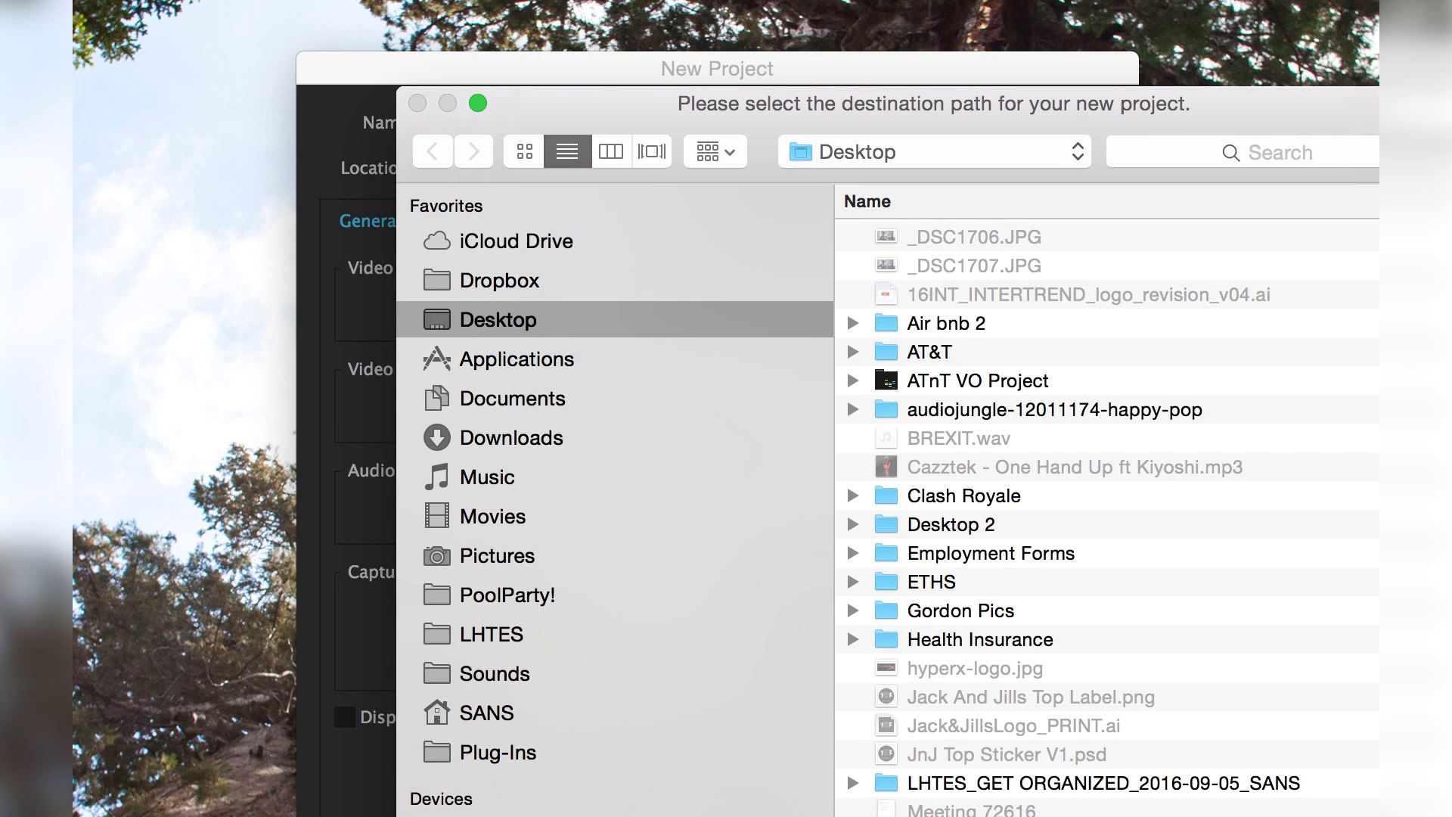
pyautogui.press('Return')
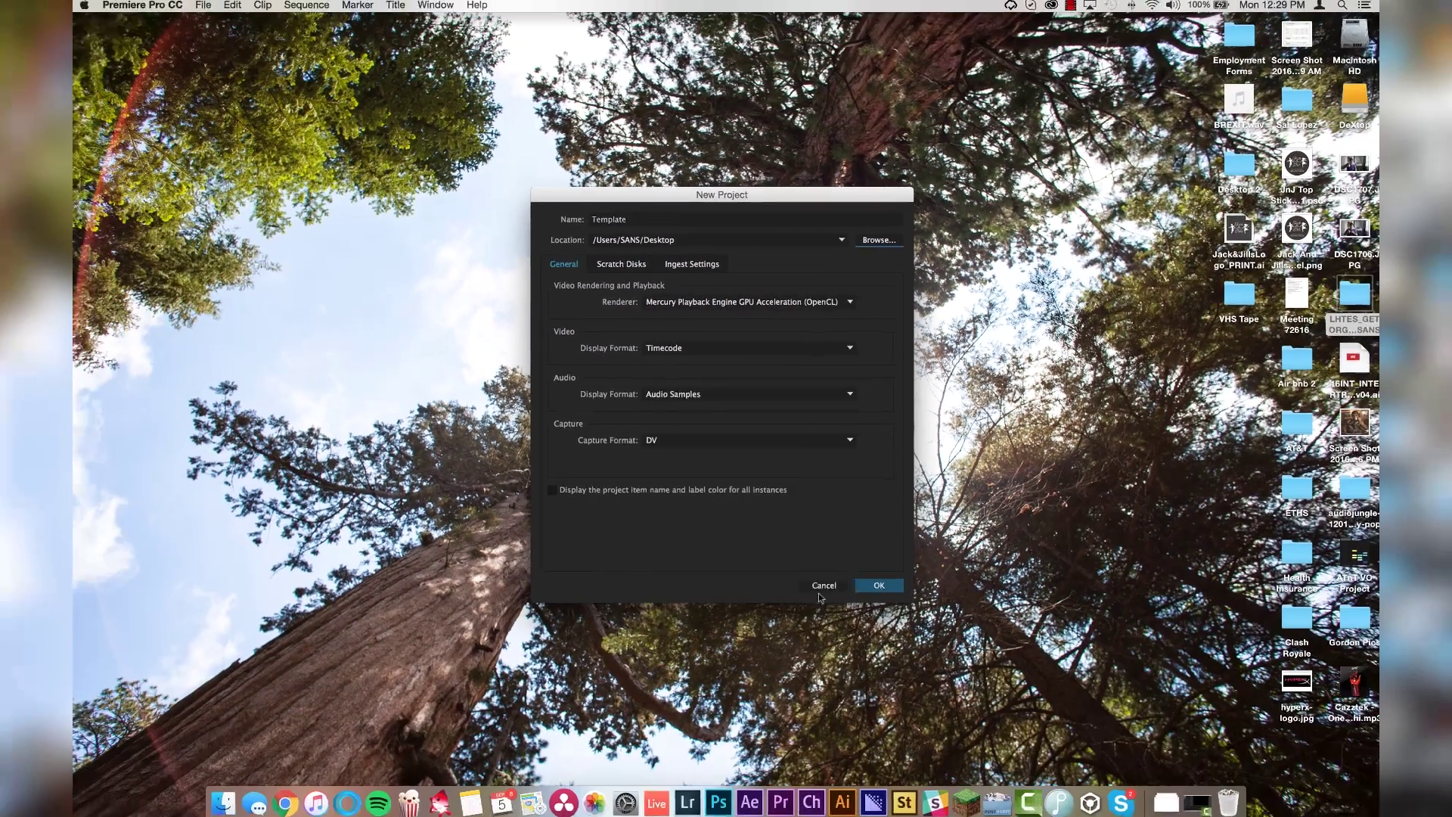
pyautogui.click(878, 583)
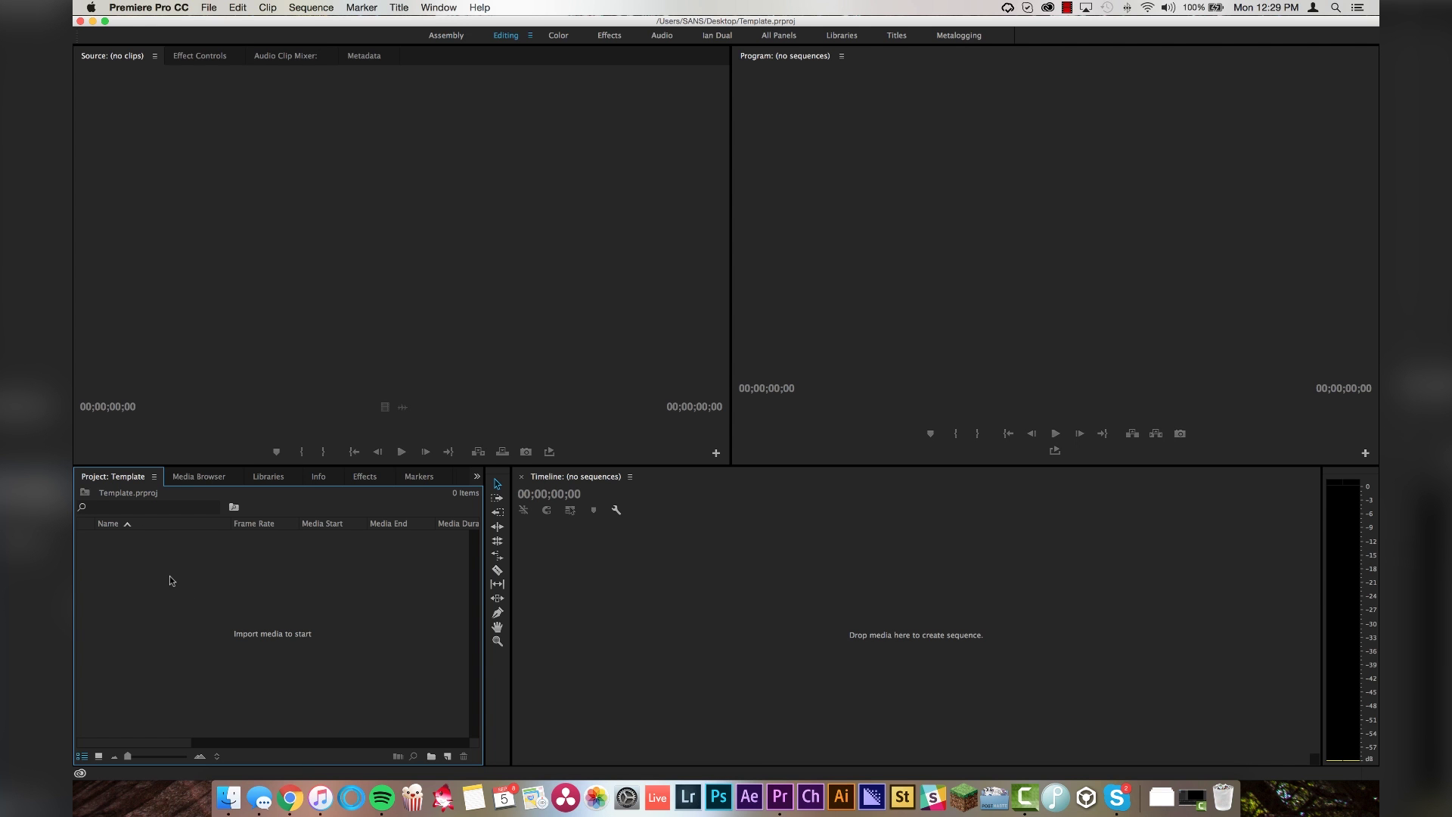
# Add Footage, Music and Graphics bins to the Template project
pyautogui.rightClick(171, 581)
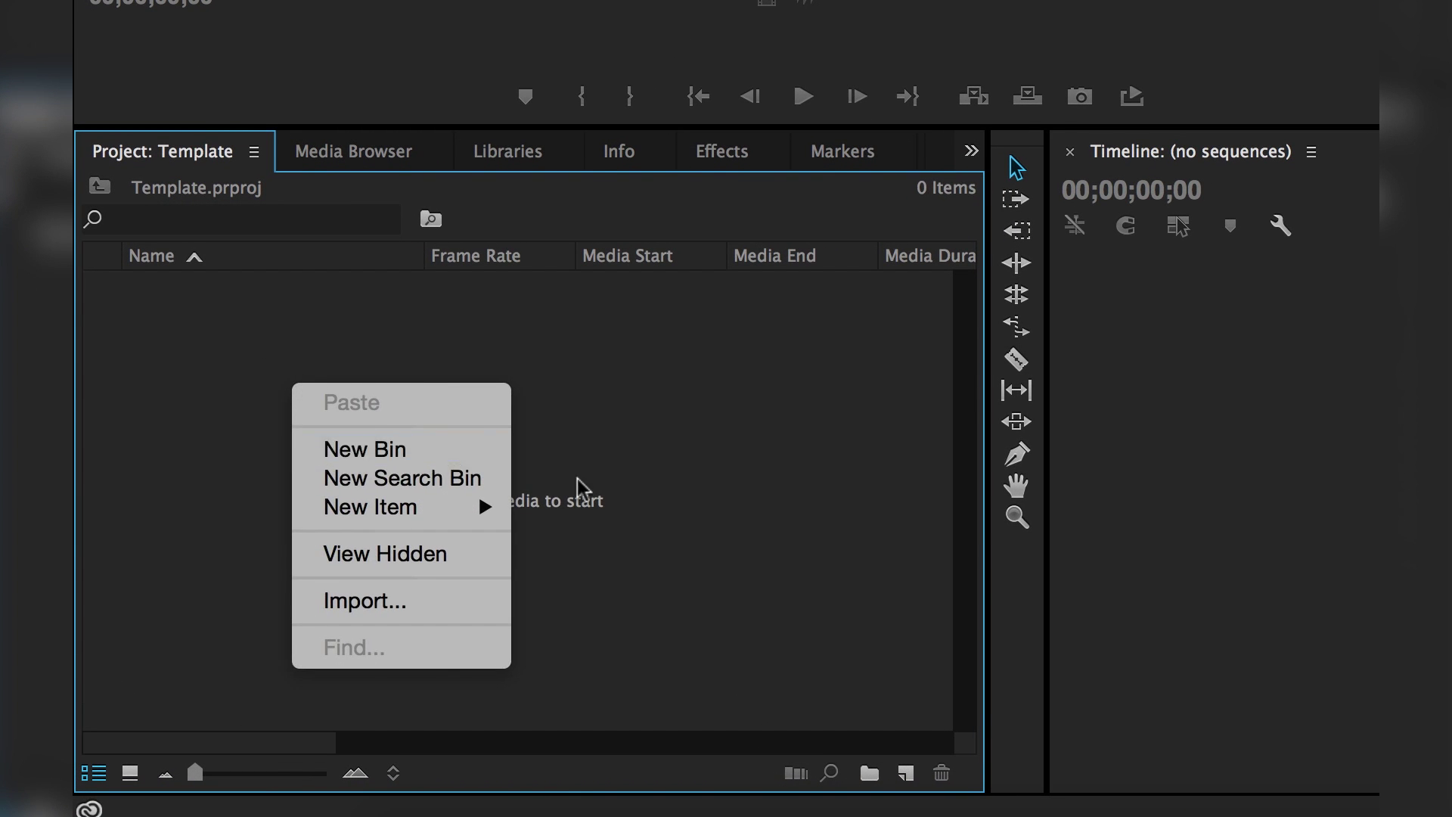
pyautogui.press('super+slash')
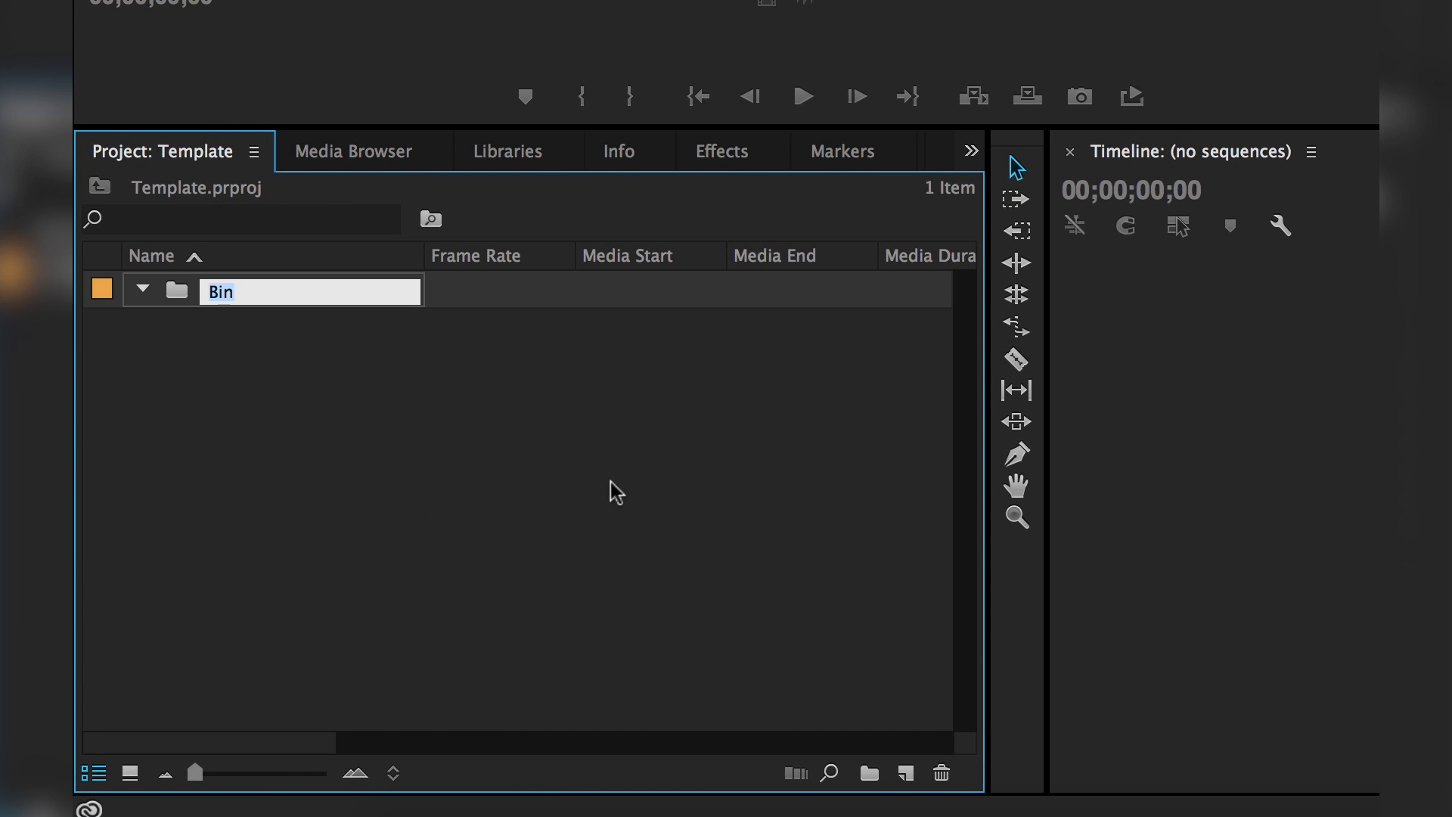
pyautogui.write('Footage')
pyautogui.press('Return')
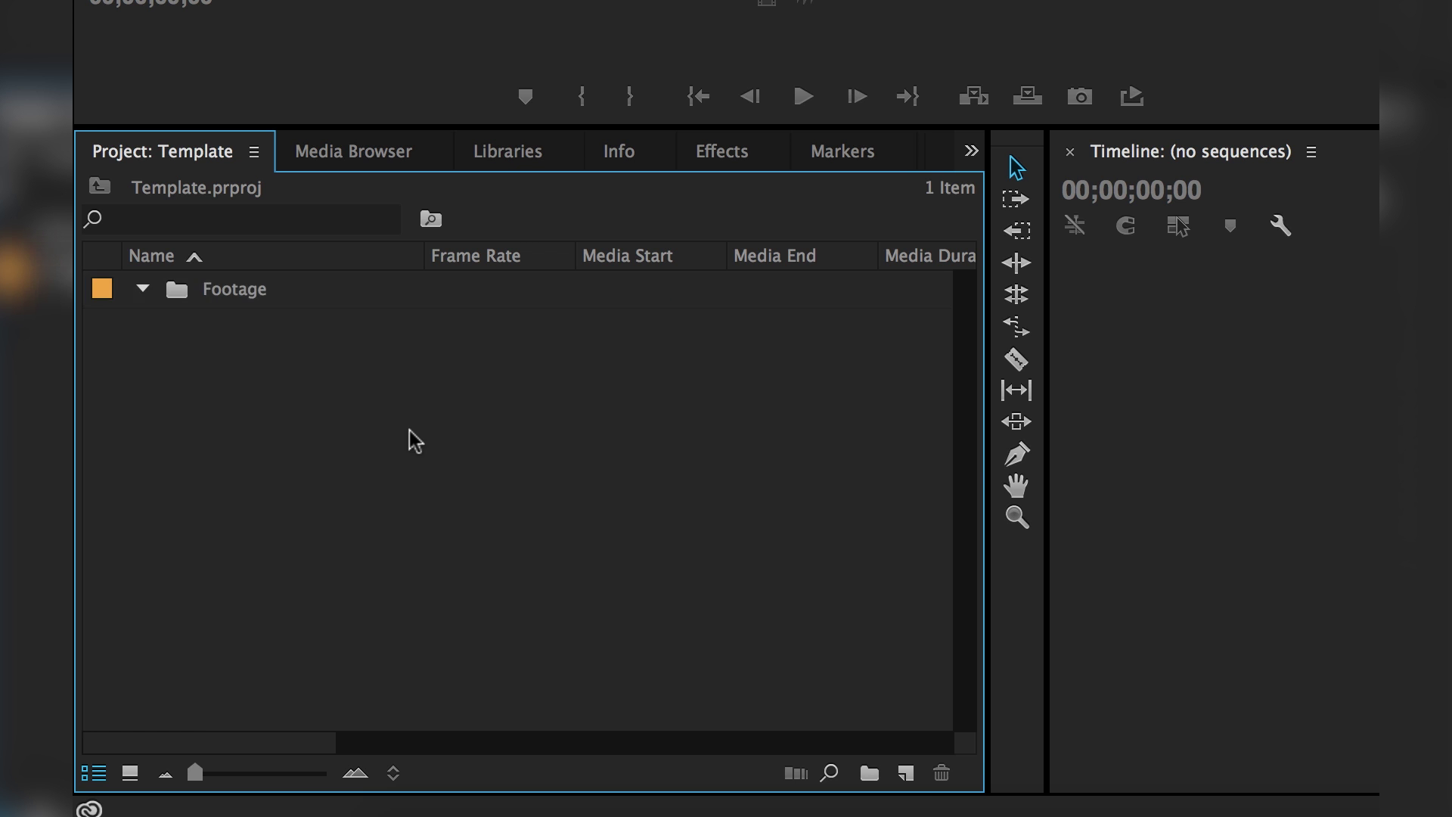
pyautogui.press('super+slash')
pyautogui.write('Music')
pyautogui.press('Return')
pyautogui.press('super+slash')
pyautogui.write('Graphics')
pyautogui.press('Return')
# Add Titles, SFX and Sequences bins, cancel the accidental Footage rename, and save
pyautogui.press('super+slash')
pyautogui.write('Titles')
pyautogui.press('Return')
pyautogui.press('super+slash')
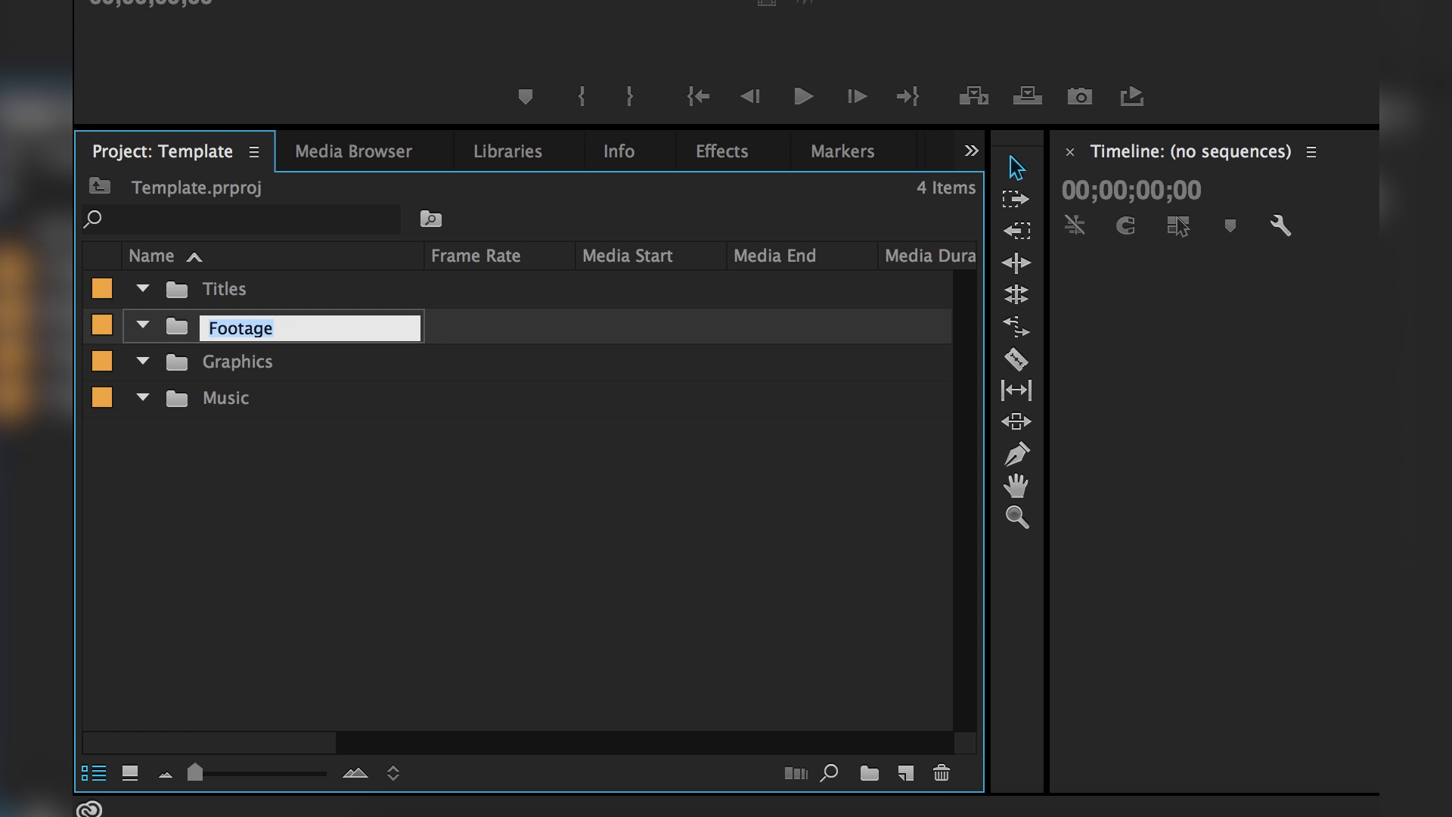
pyautogui.write('SFX')
pyautogui.press('Return')
pyautogui.rightClick(292, 532)
pyautogui.click(418, 606)
pyautogui.write('Sequences')
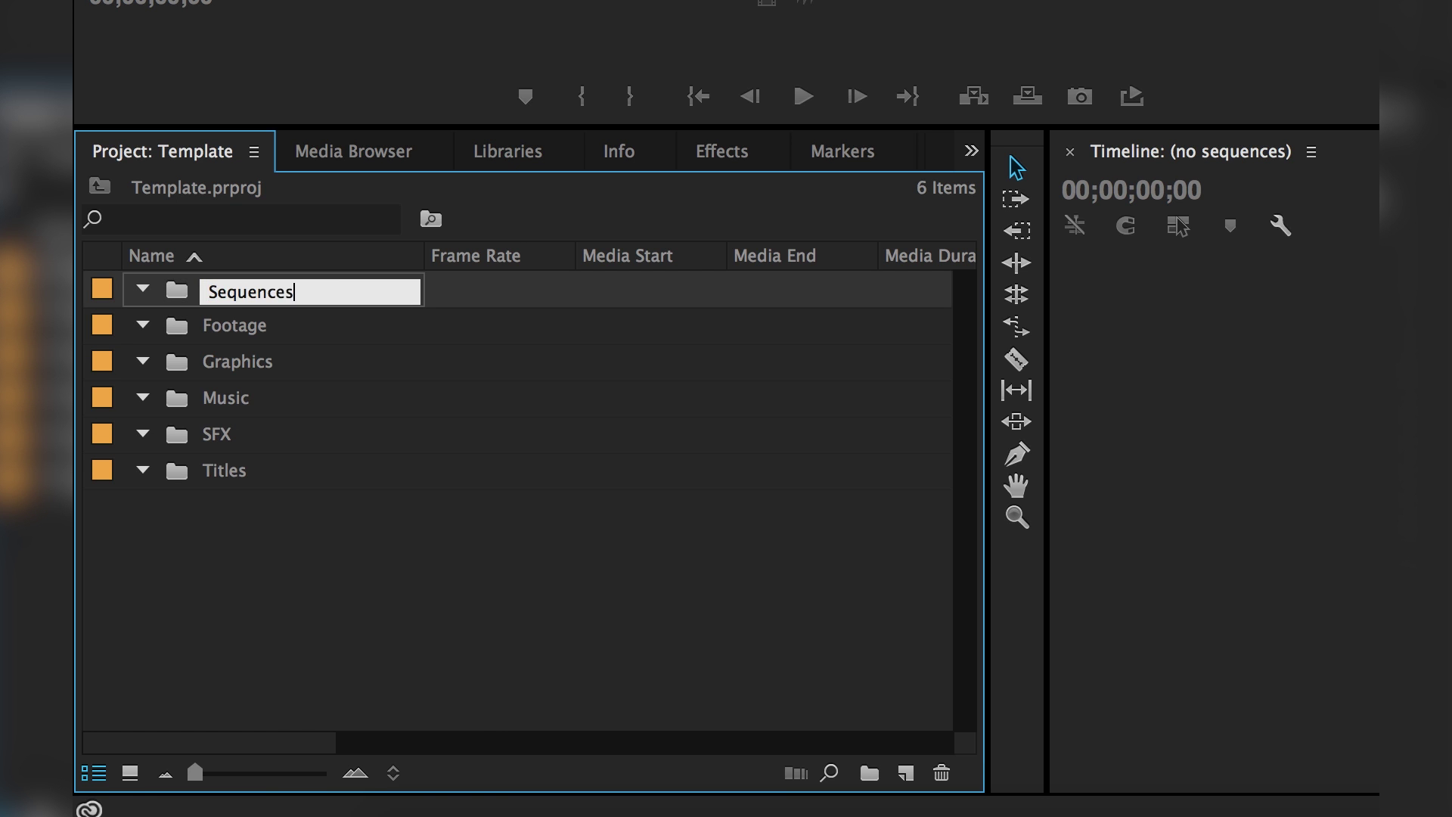
pyautogui.press('Tab')
pyautogui.click(416, 620)
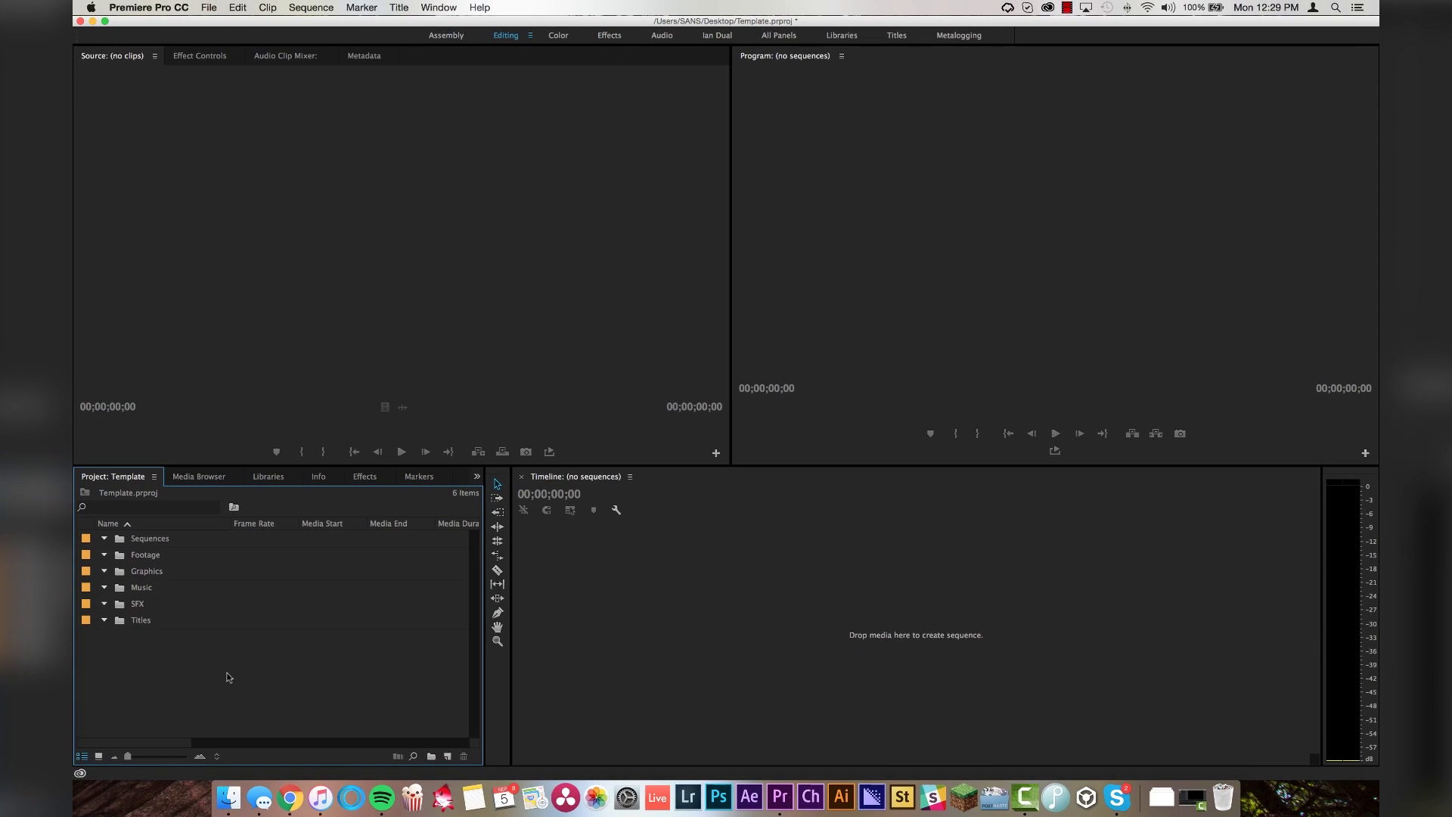
pyautogui.press('super+s')
# Quit Premiere Pro from the Premiere Pro CC menu
pyautogui.click(155, 8)
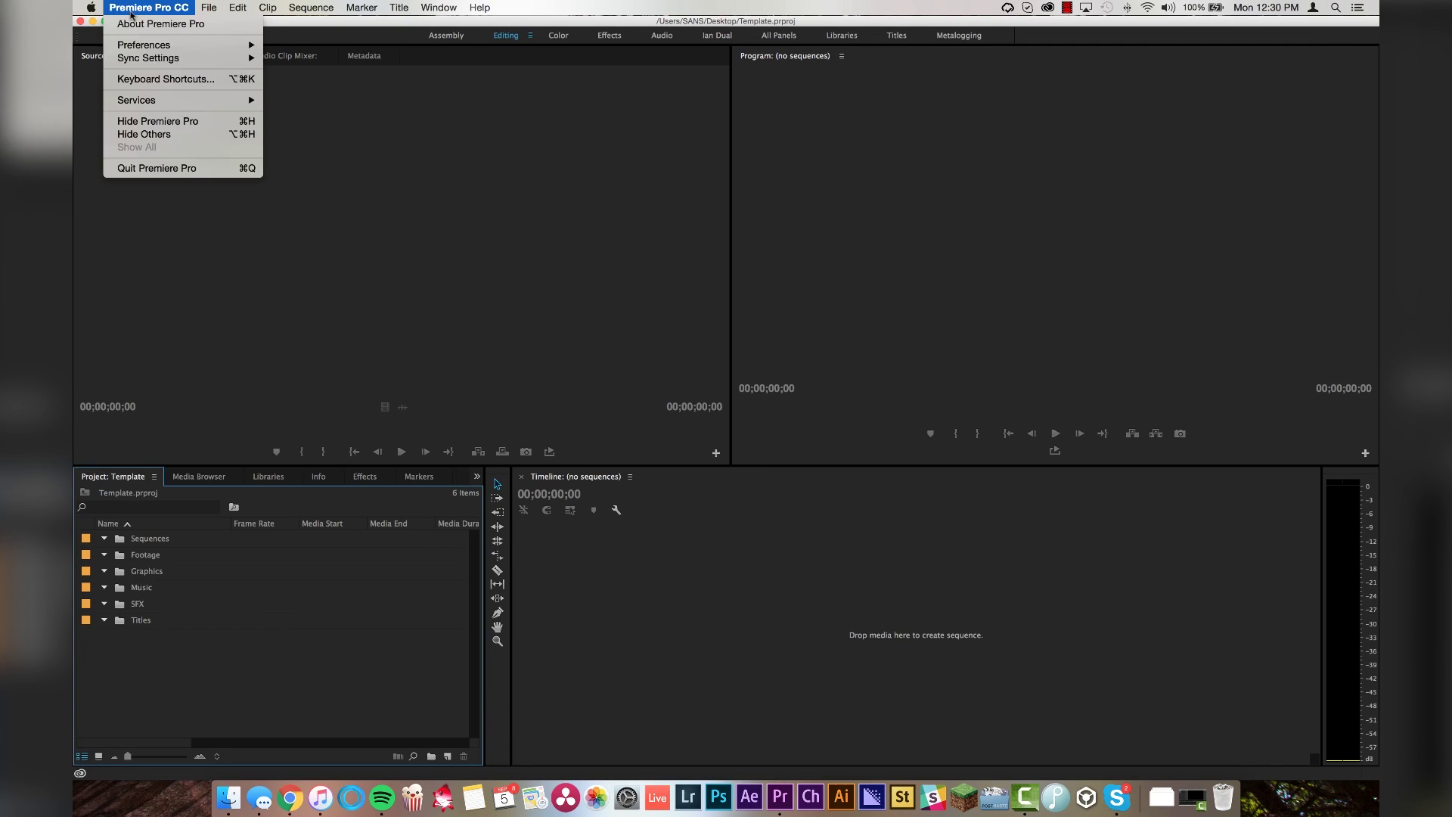
pyautogui.click(149, 172)
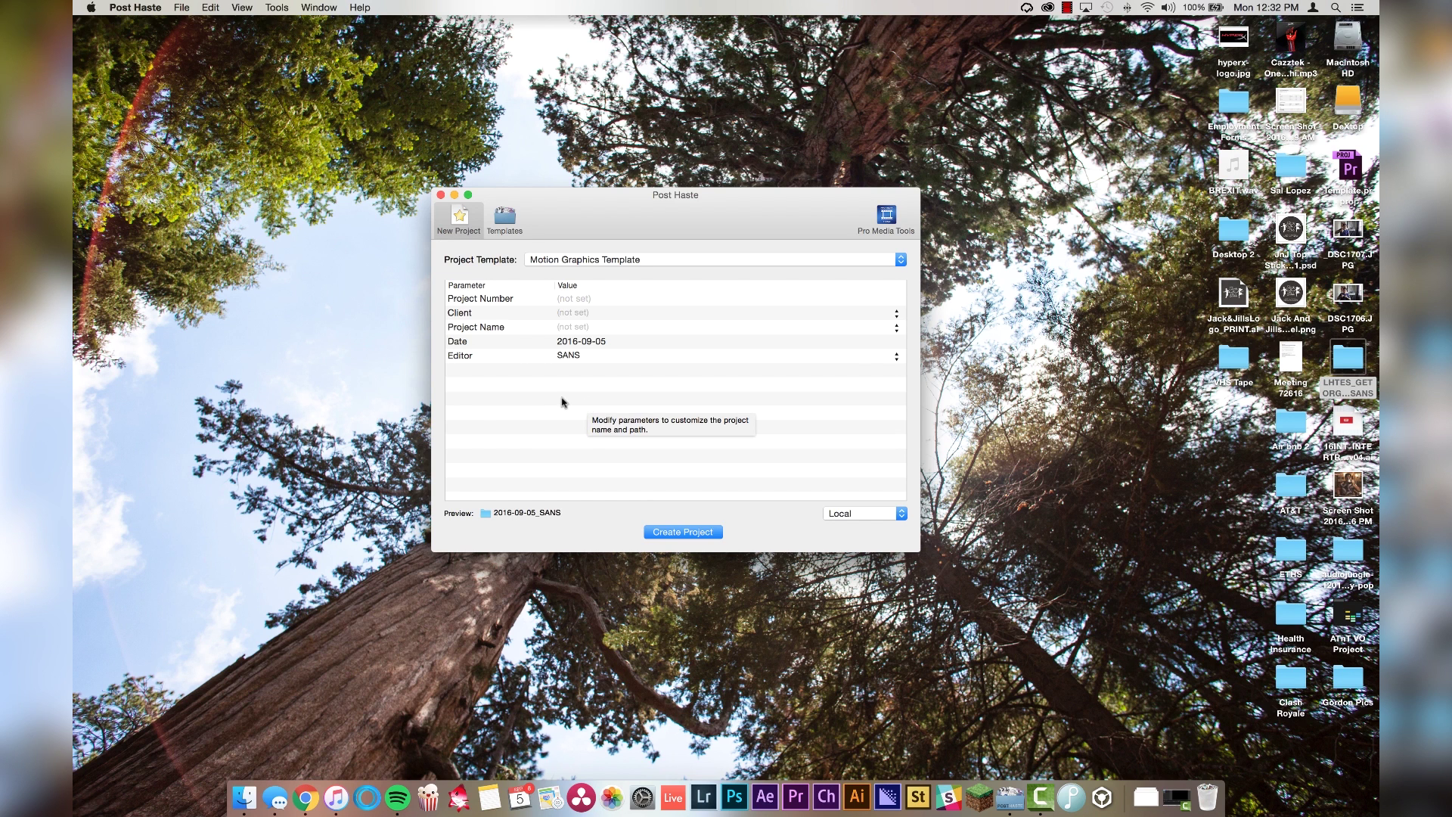
# Browse the folder trees of the Motion Graphics, Photography, Video Editing, Visual Effects and Web Design templates
pyautogui.click(507, 217)
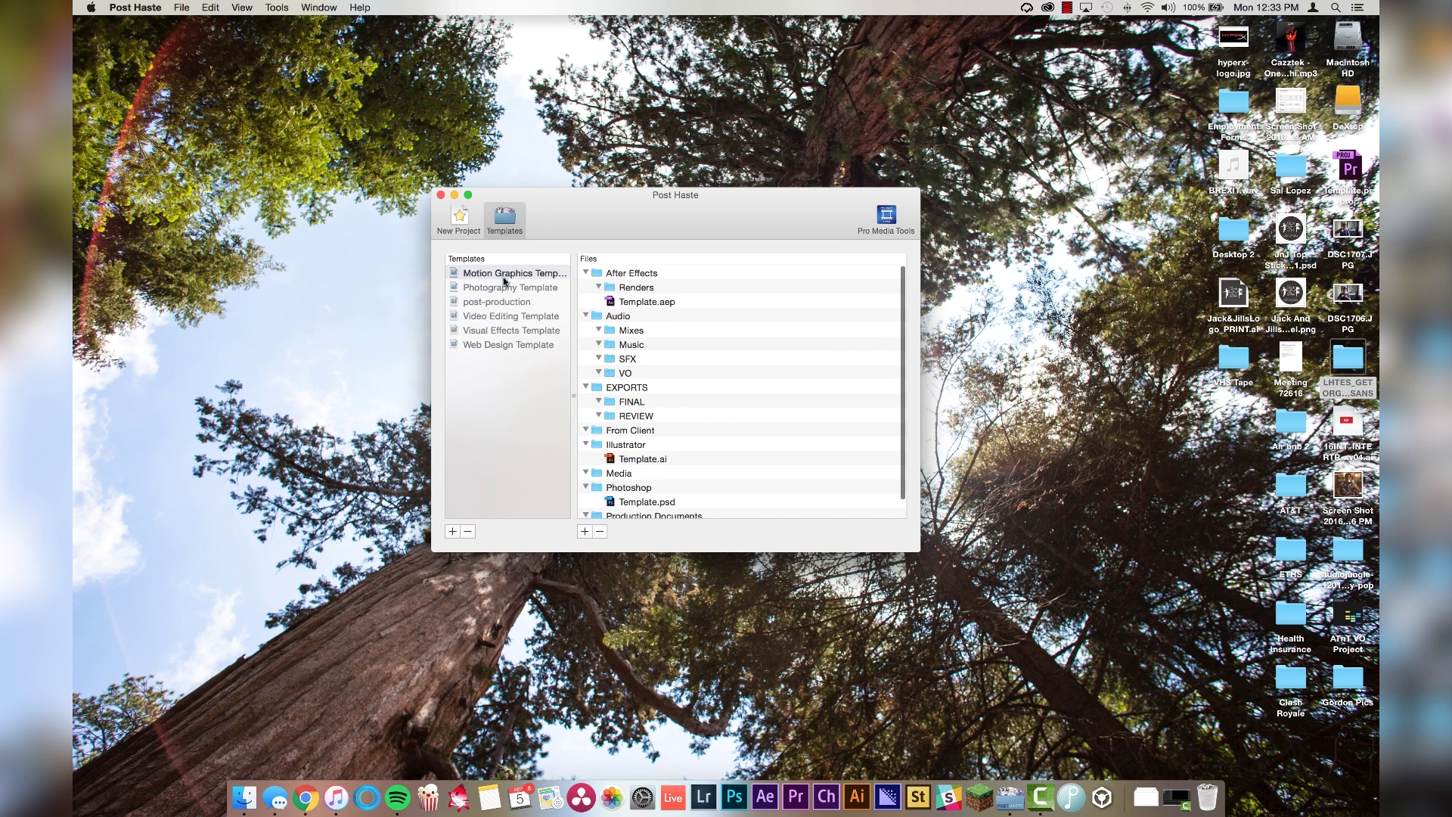
pyautogui.click(503, 287)
pyautogui.click(503, 276)
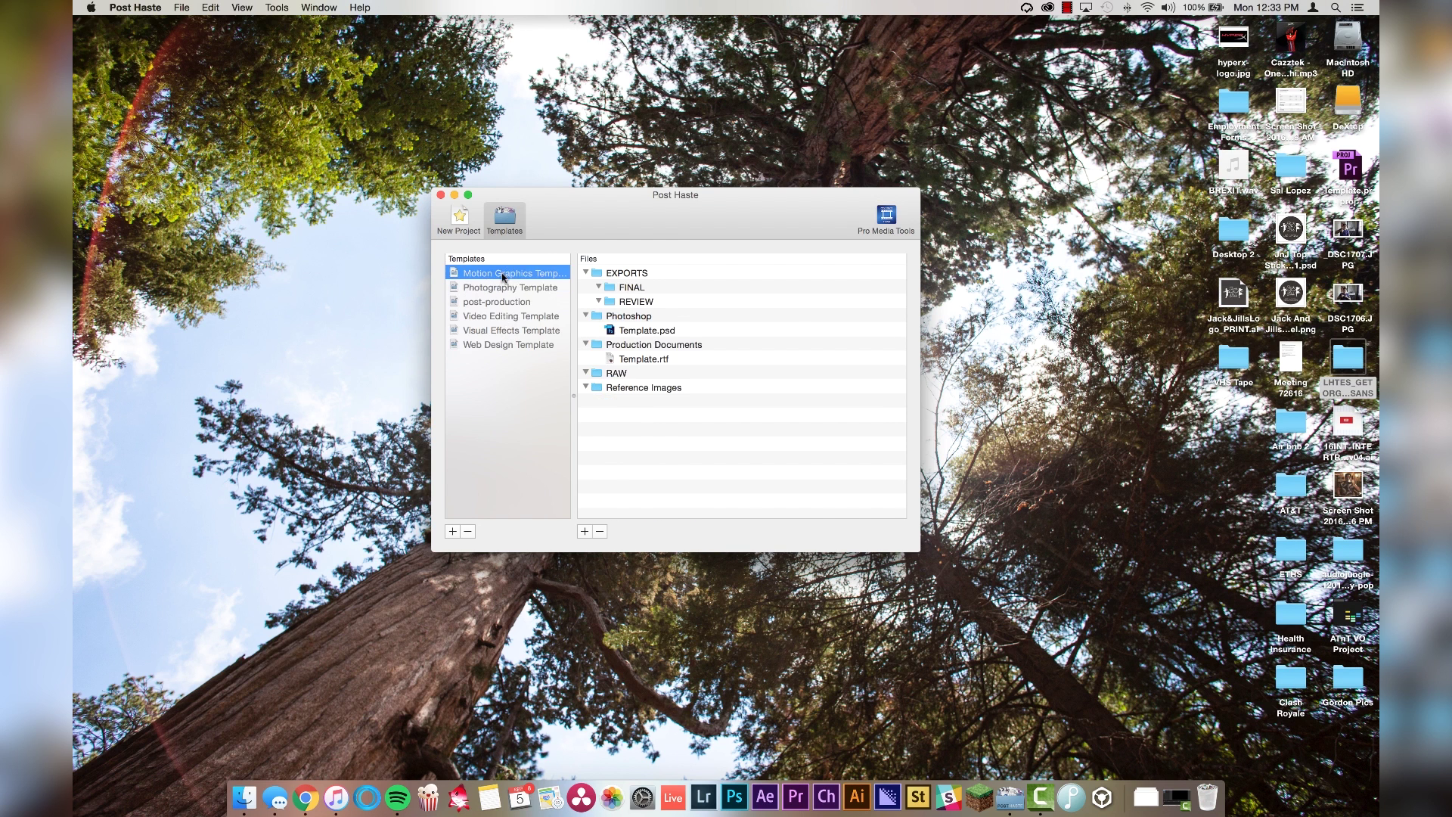
pyautogui.click(492, 304)
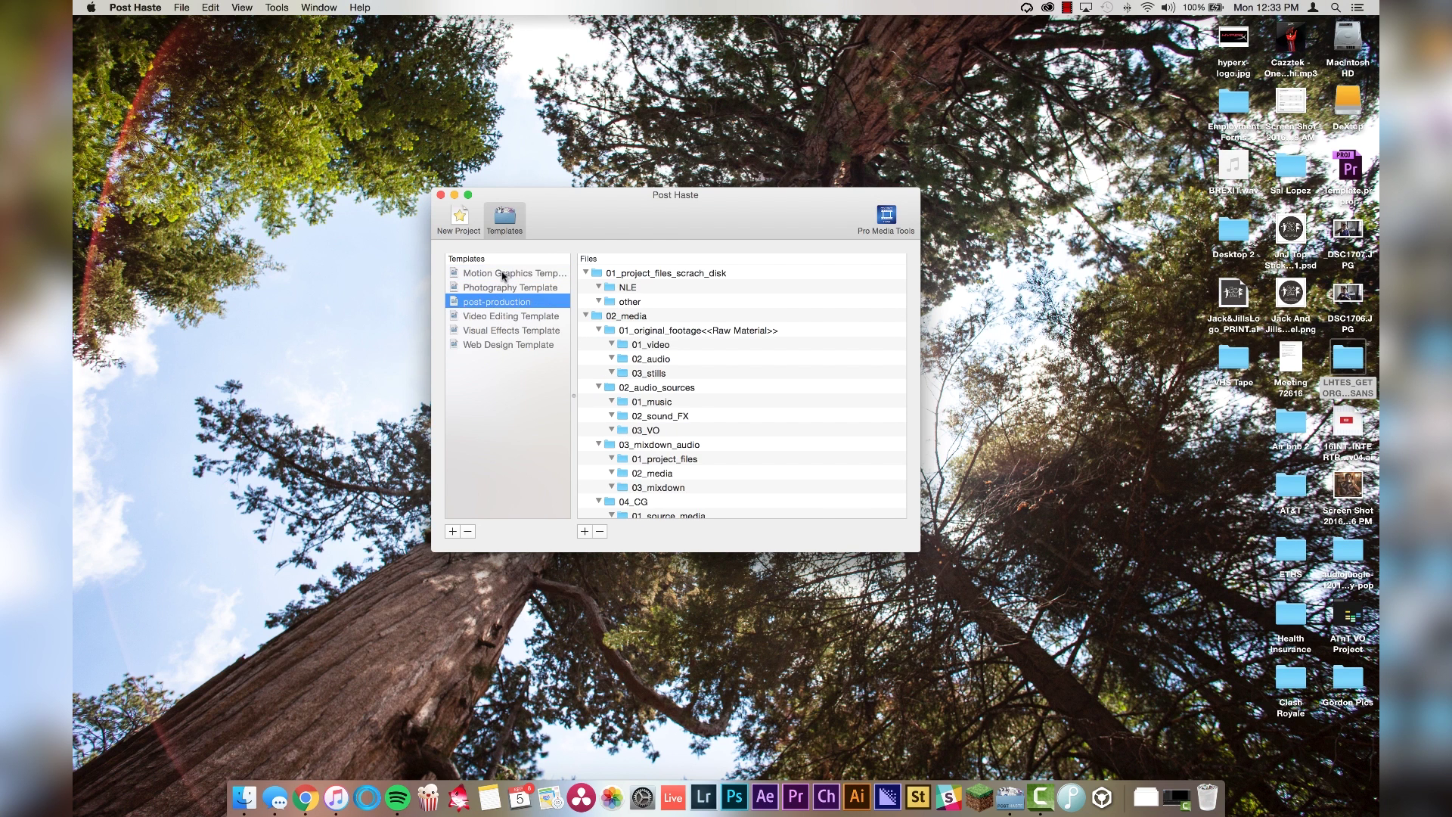
pyautogui.click(503, 275)
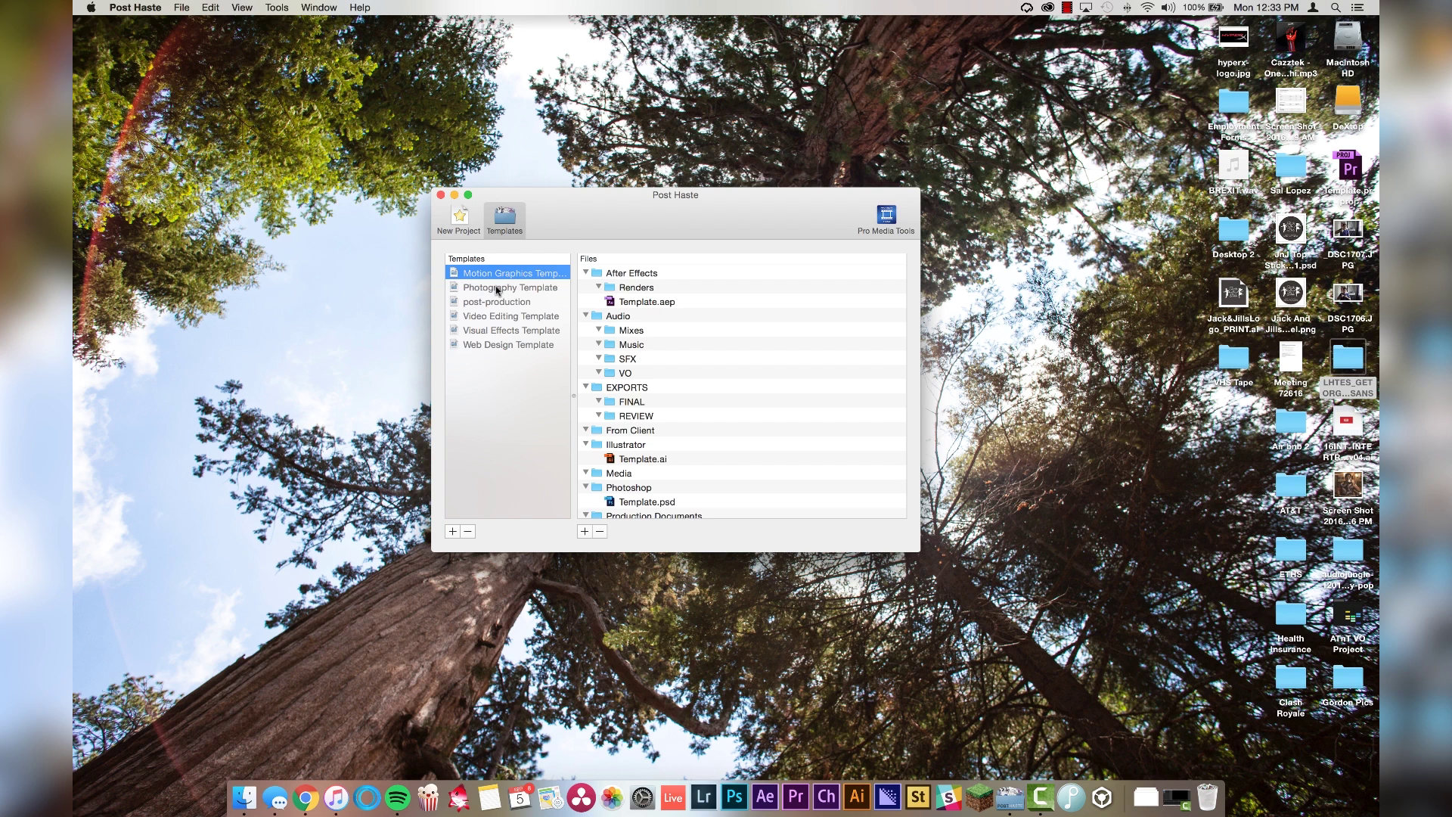
pyautogui.click(500, 290)
pyautogui.click(504, 317)
pyautogui.click(522, 331)
pyautogui.click(513, 344)
pyautogui.click(508, 277)
pyautogui.scroll(-3, 707, 302)
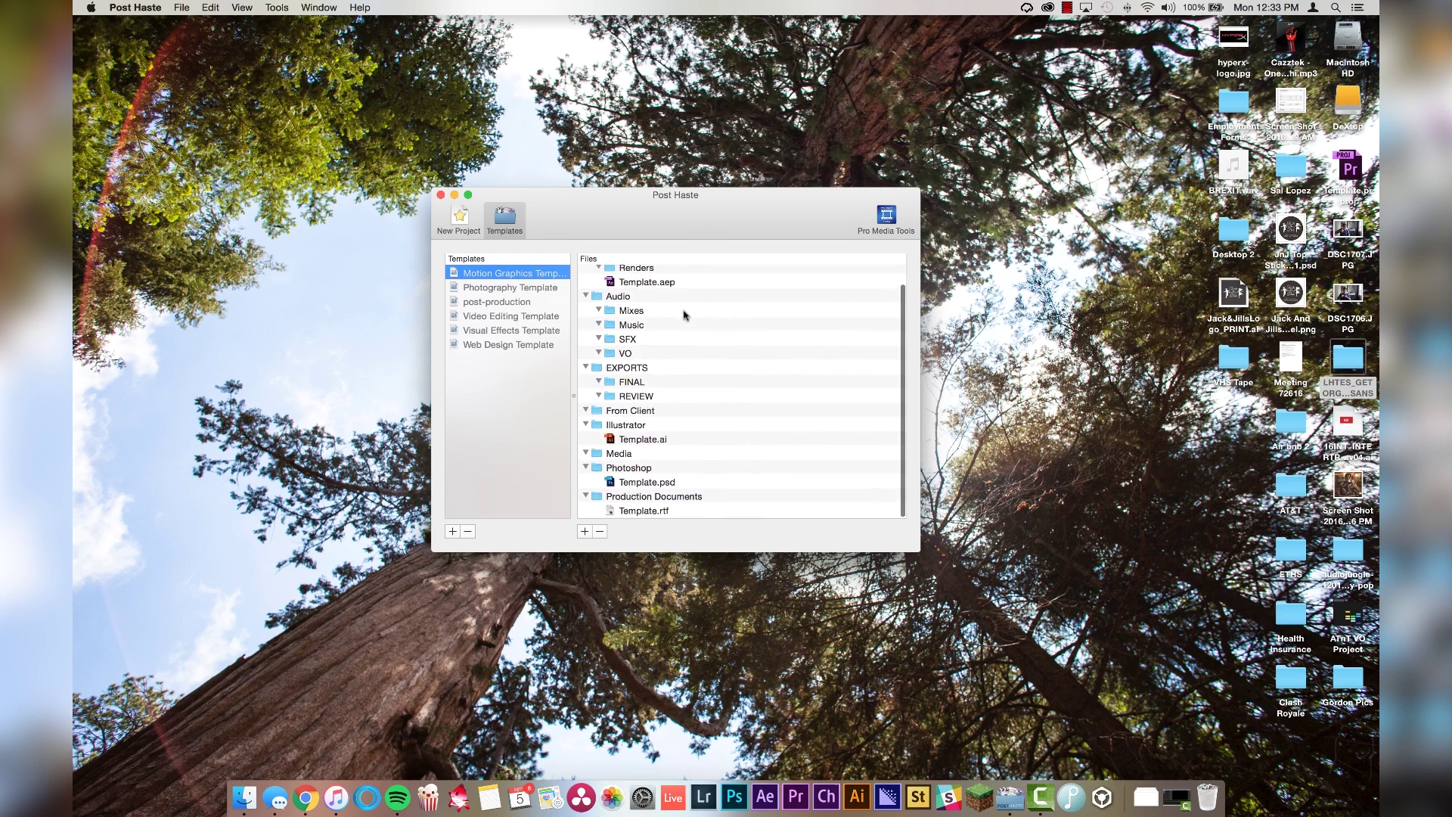
pyautogui.scroll(3, 703, 424)
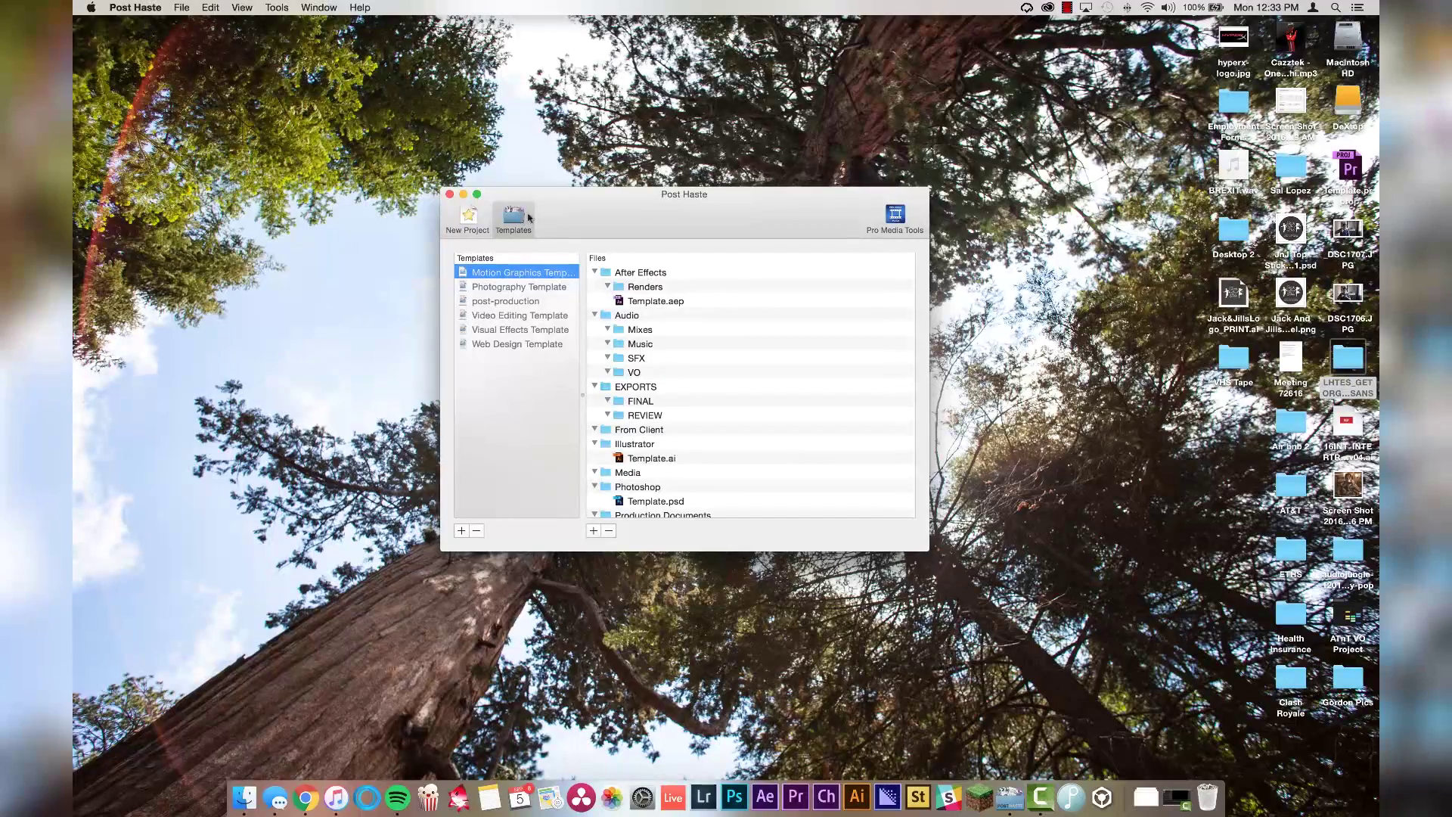
# Create a new blank template named My Template
pyautogui.click(462, 531)
pyautogui.write('My Template')
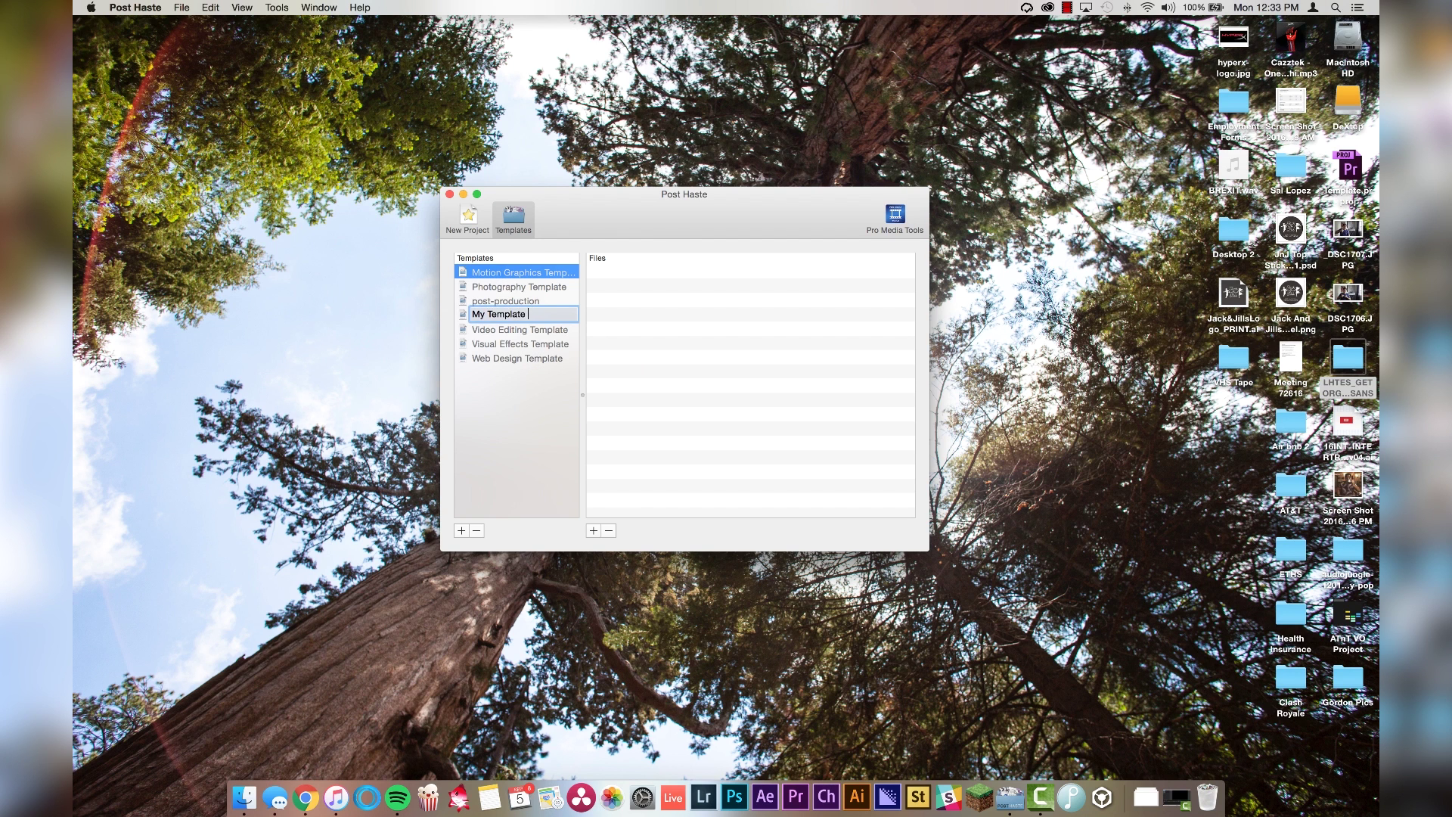
pyautogui.press('Return')
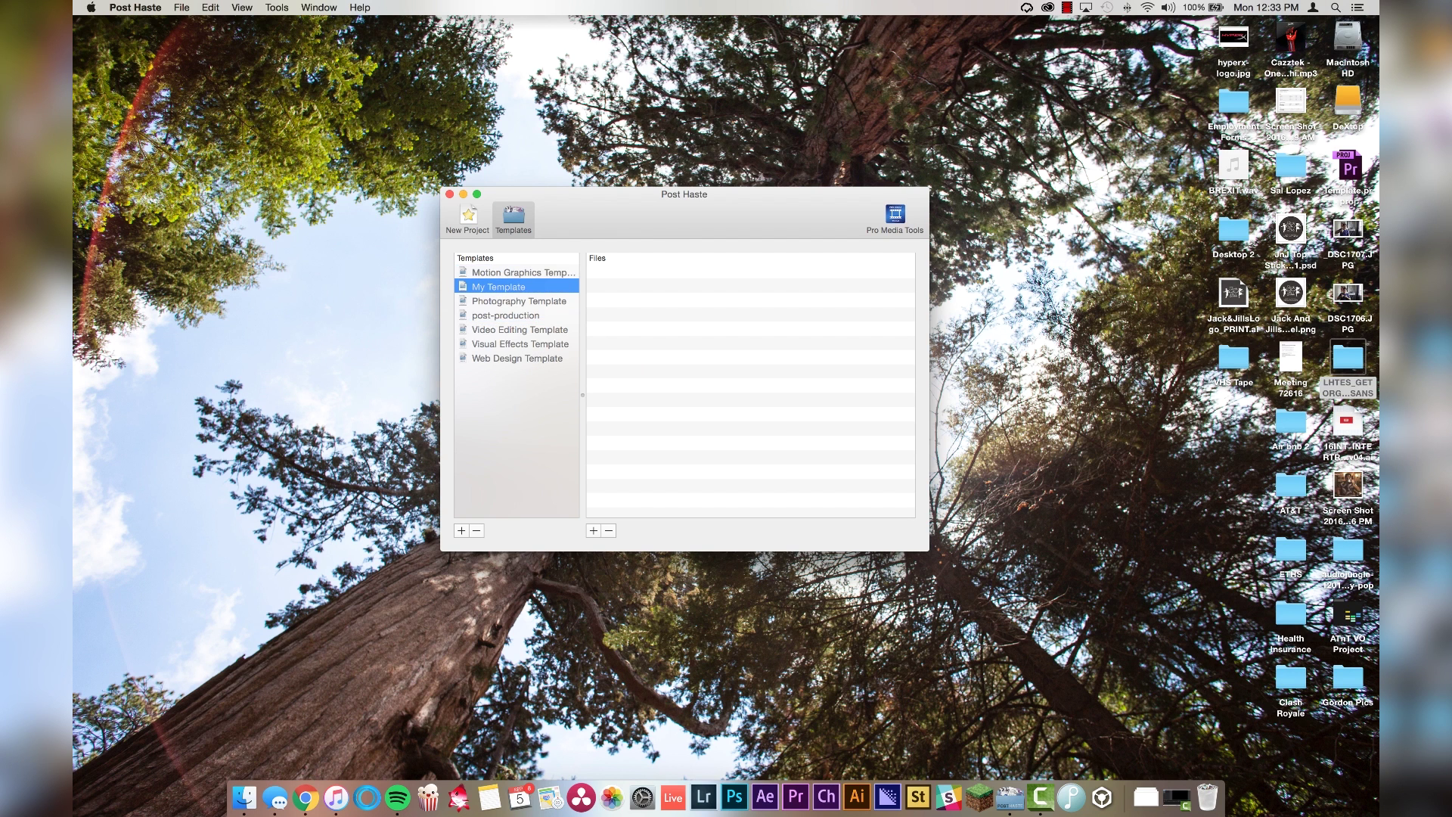
pyautogui.click(623, 292)
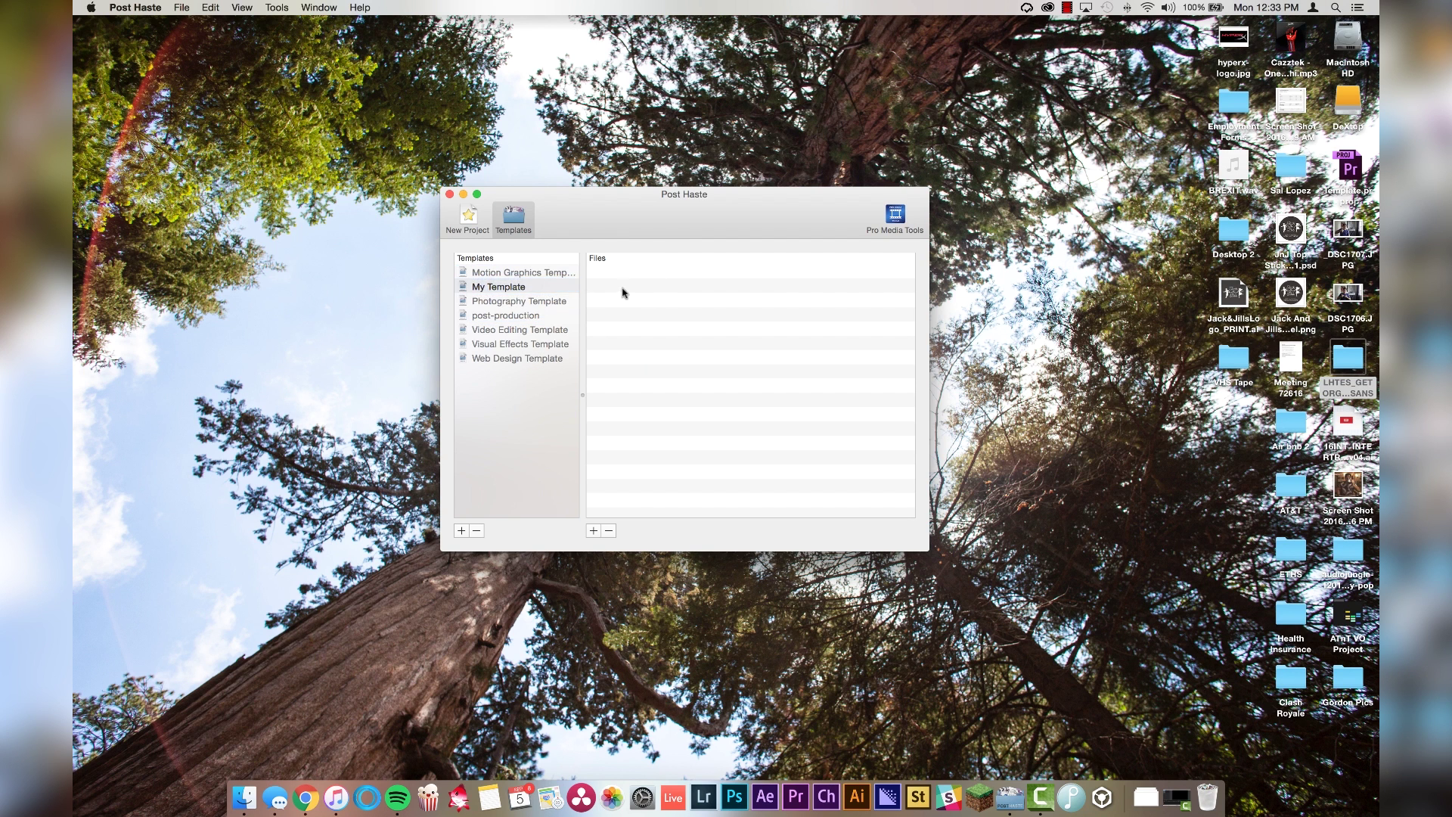
# Add the top-level folders 01 Projects and 02 Media to My Template
pyautogui.click(594, 532)
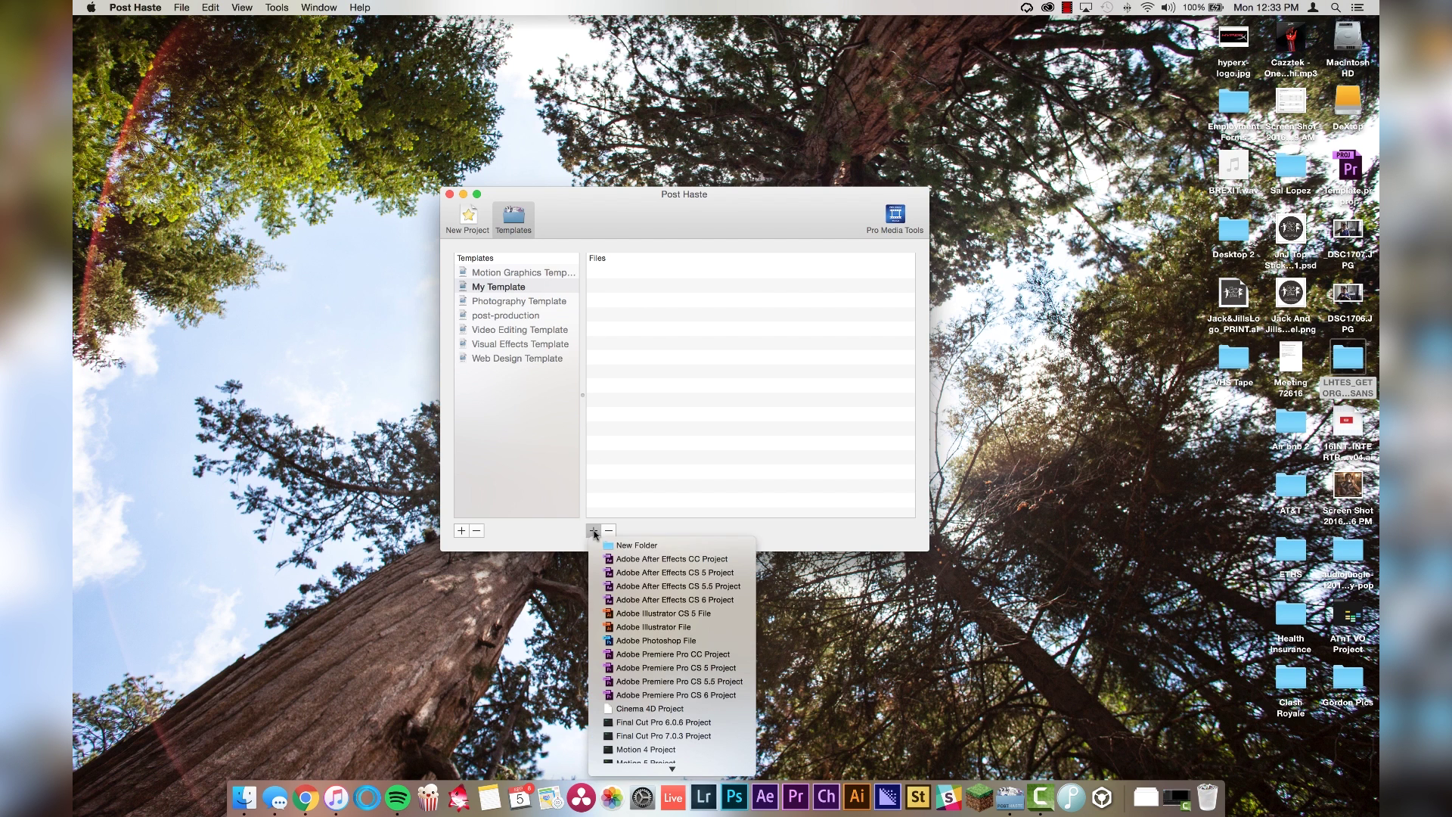
pyautogui.click(655, 546)
pyautogui.write('0')
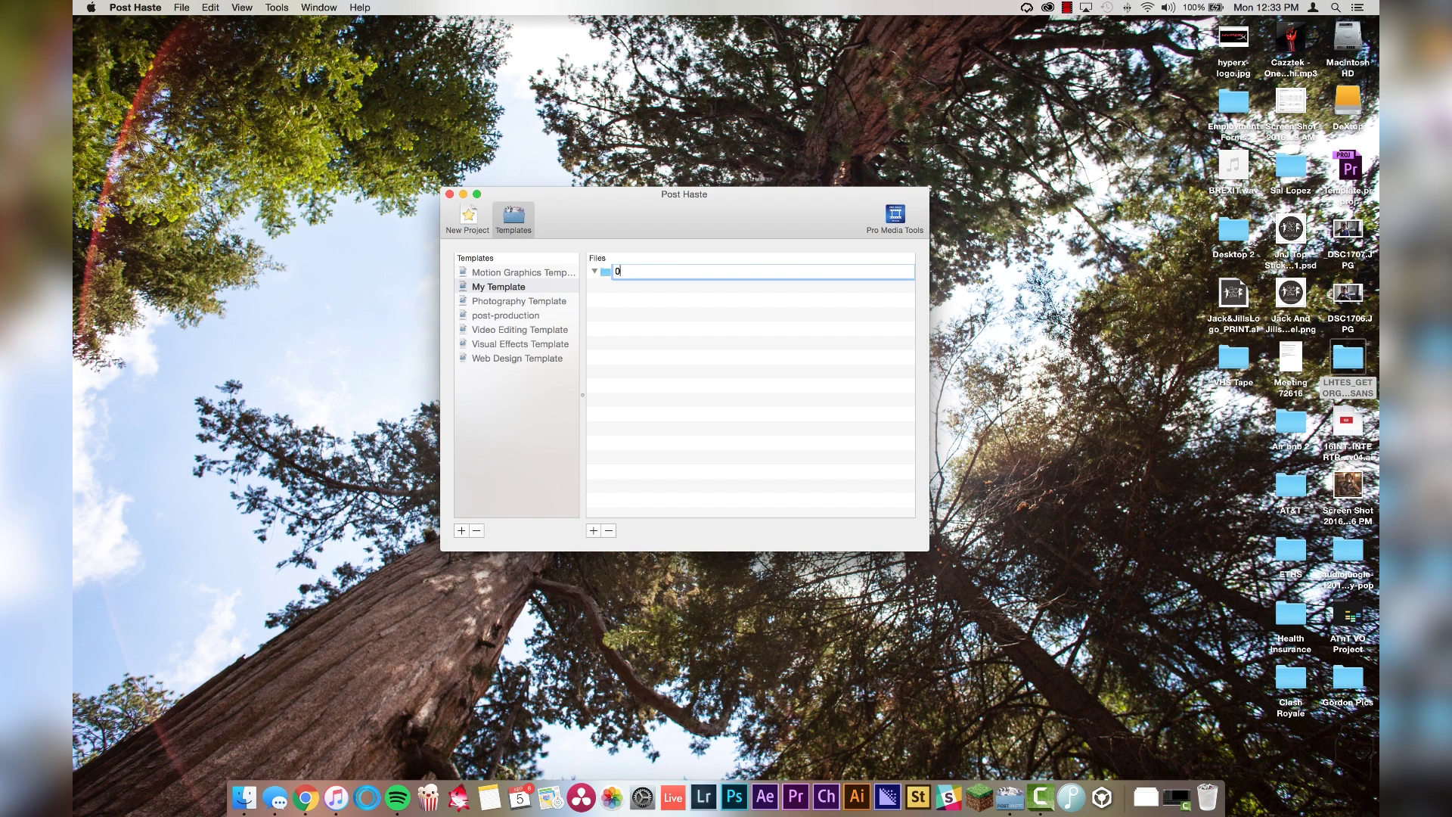
pyautogui.write('1 Projects')
pyautogui.press('Return')
pyautogui.click(597, 531)
pyautogui.click(626, 541)
pyautogui.write('02 M')
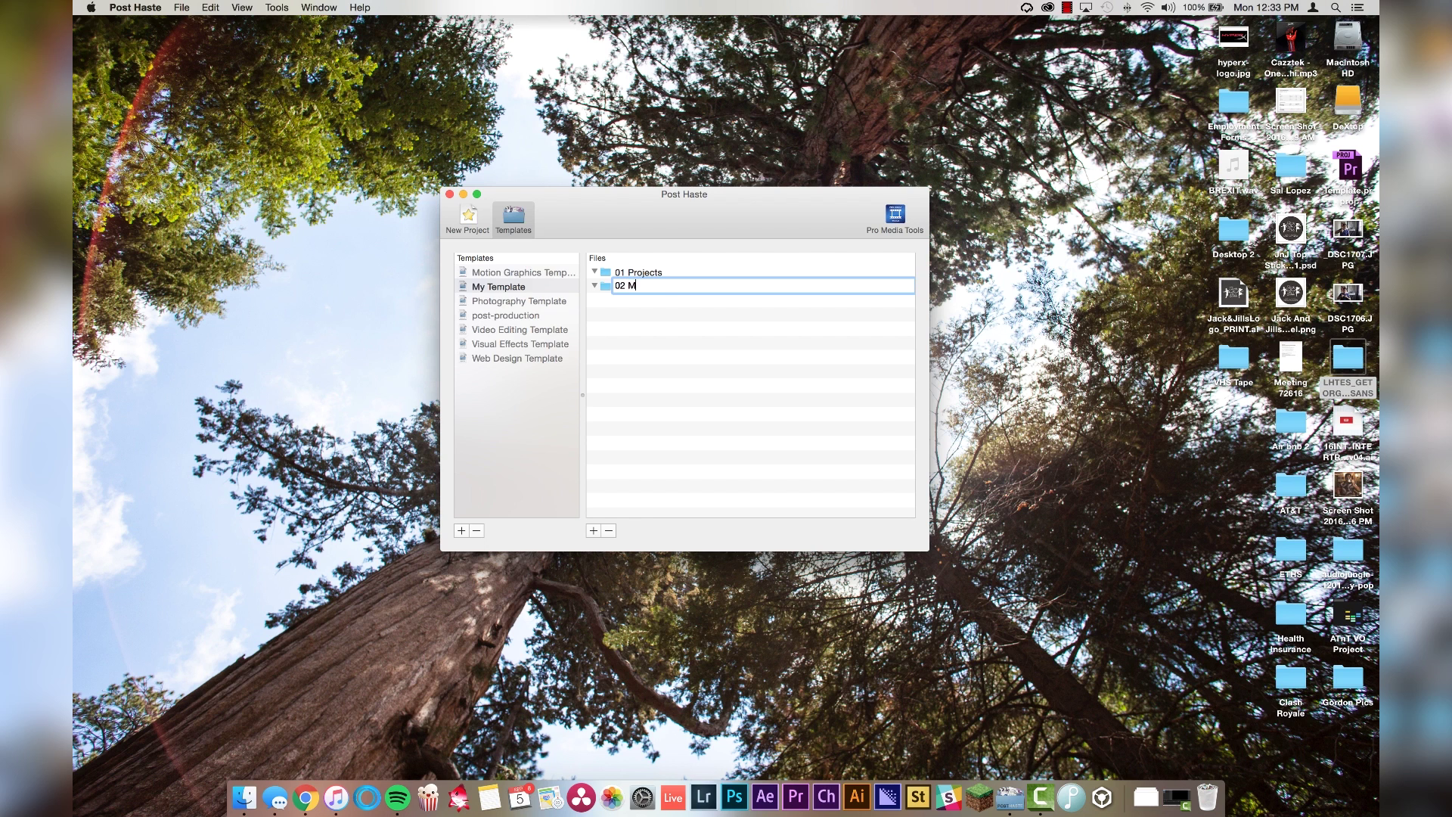
pyautogui.press('Return')
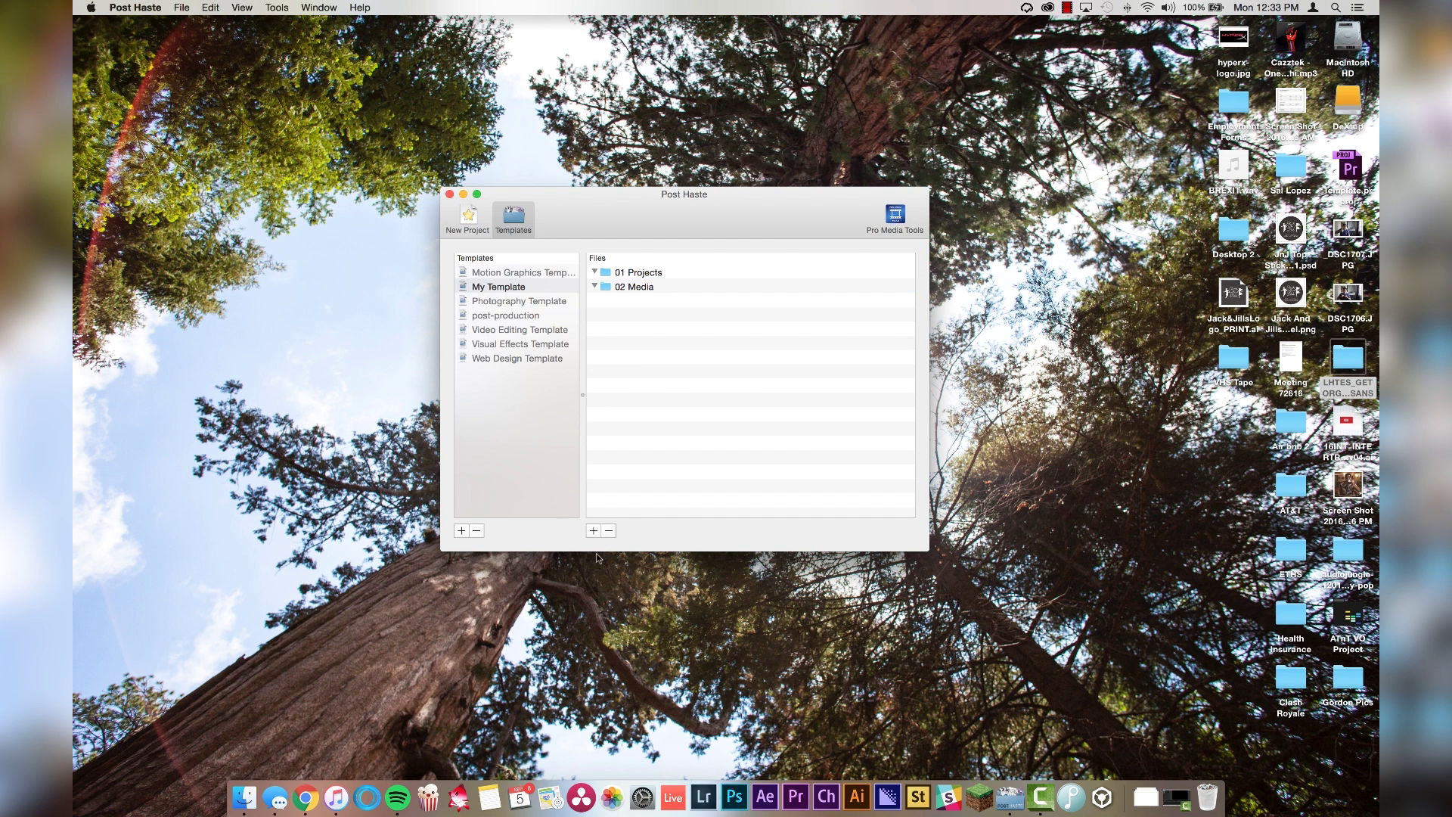
pyautogui.click(594, 531)
pyautogui.click(670, 541)
# Name the third folder 03 Exports and add 01 Premiere and 02 After Effects under 01 Projects
pyautogui.write('03 Exports')
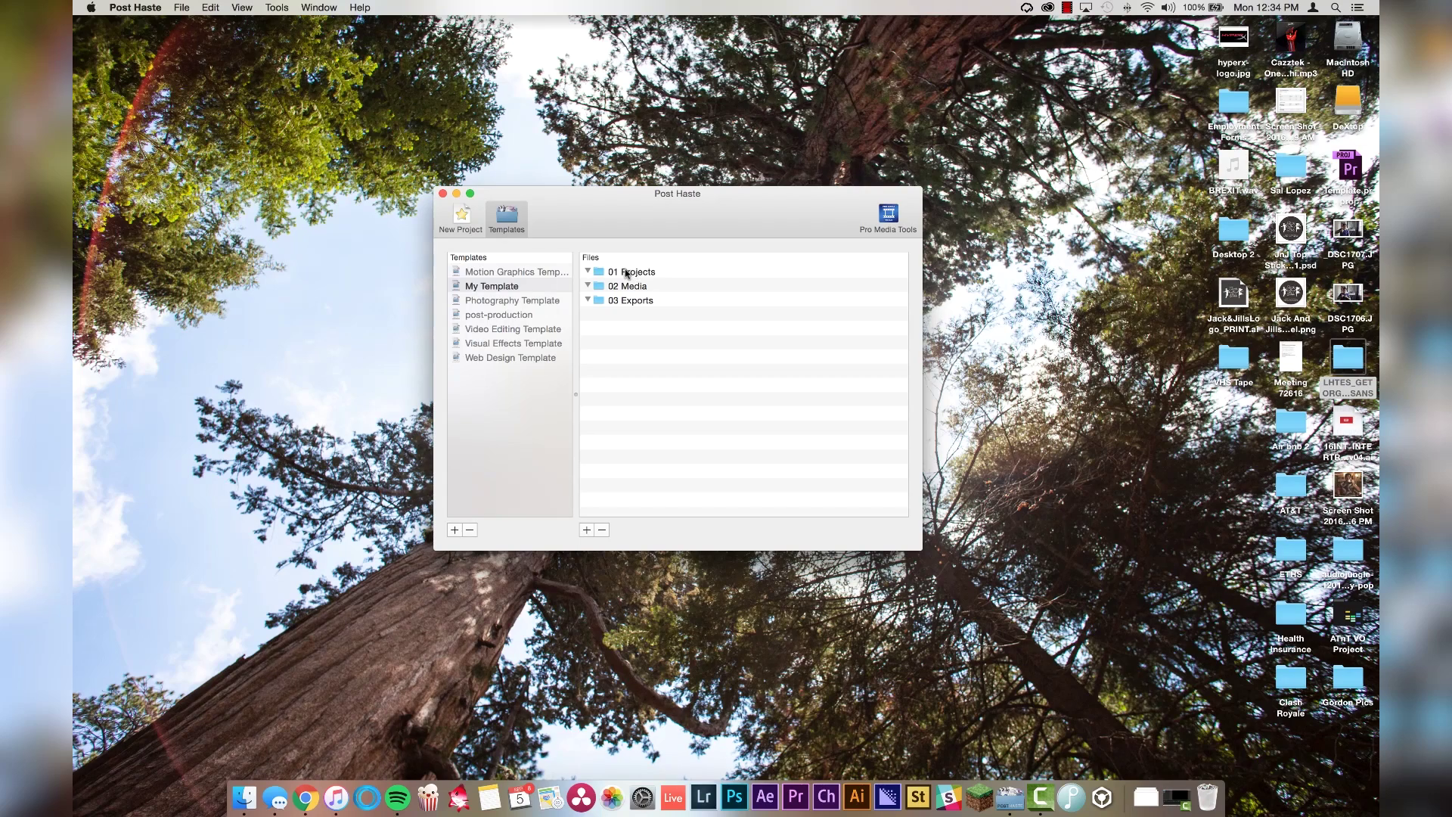
pyautogui.click(656, 272)
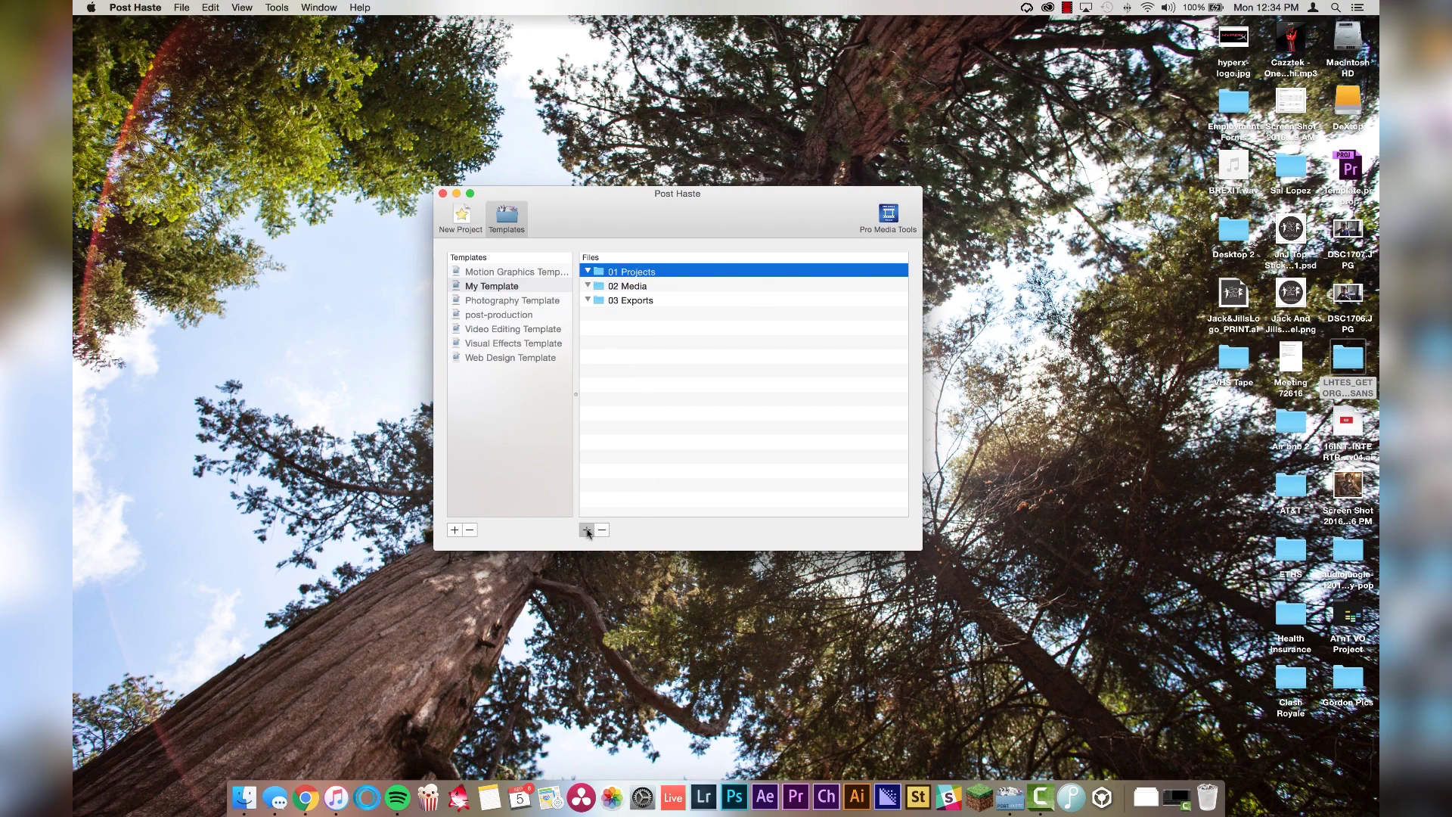
pyautogui.click(616, 546)
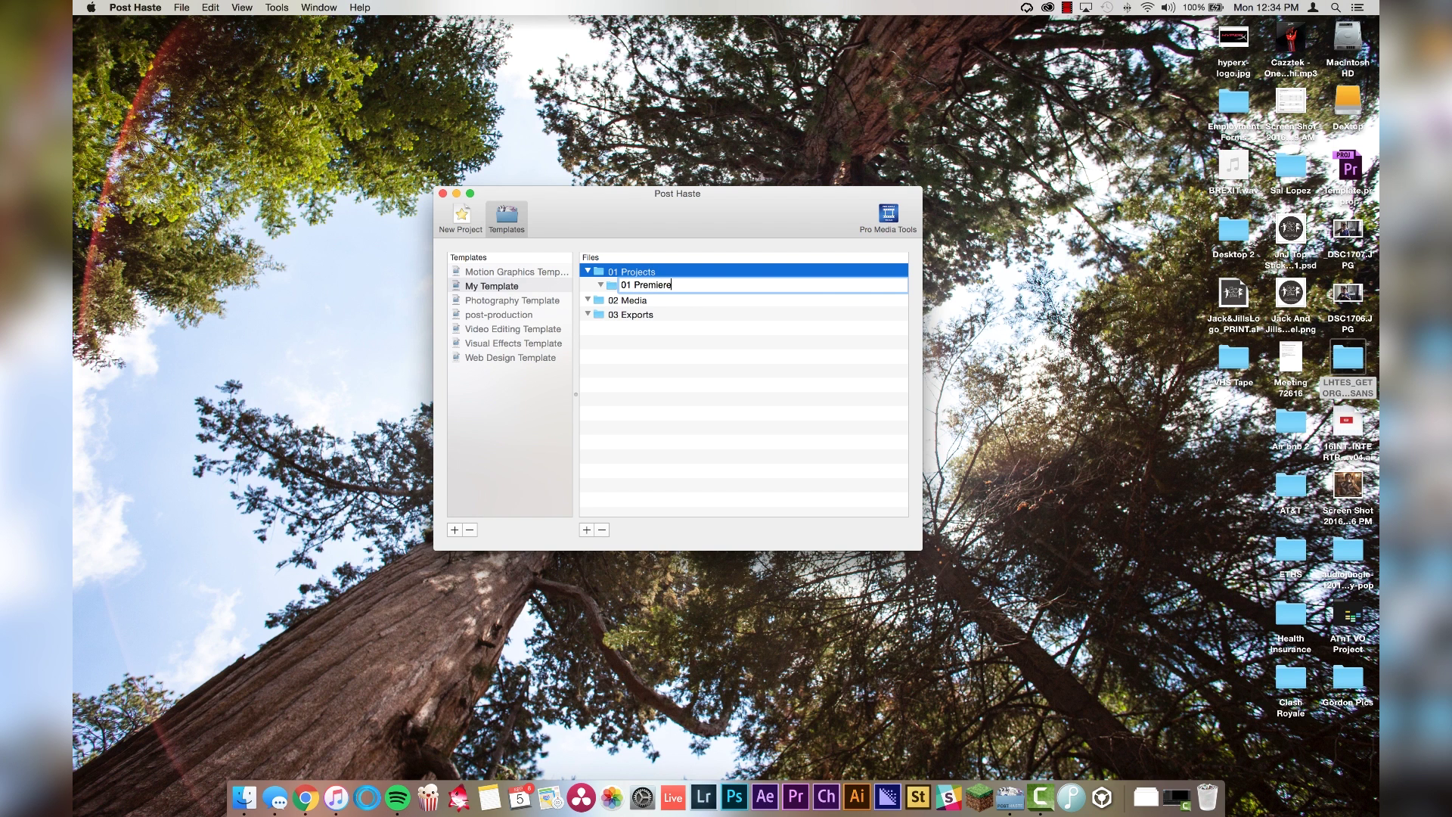
pyautogui.write('01 Premiere')
pyautogui.click(587, 530)
pyautogui.click(605, 546)
pyautogui.write('02 After Effects')
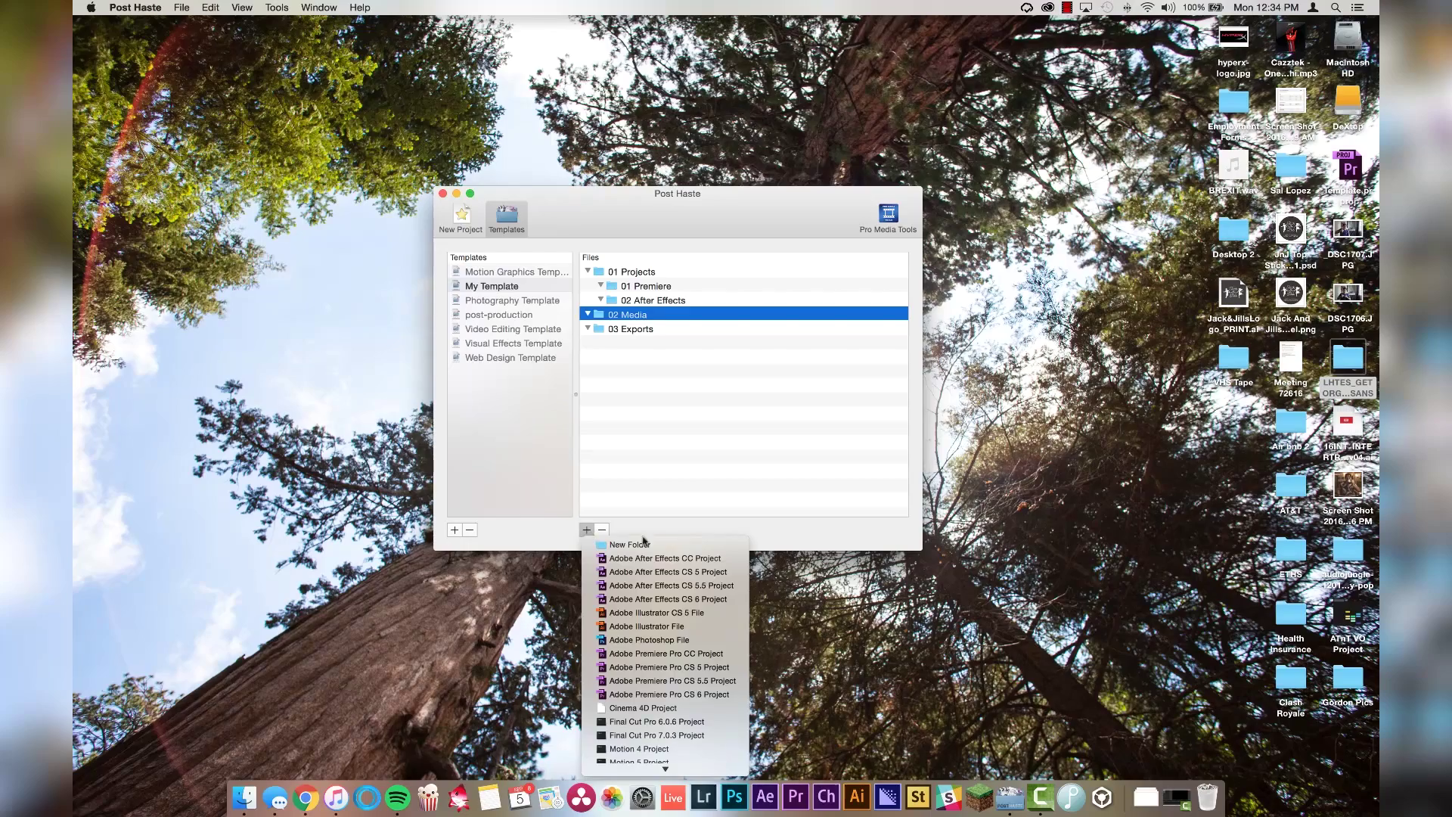
# Add 01 Footage, 02 Music, 03 Graphics, 04 Sound FX and 05 YouTube Rips under 02 Media
pyautogui.click(643, 543)
pyautogui.write('01')
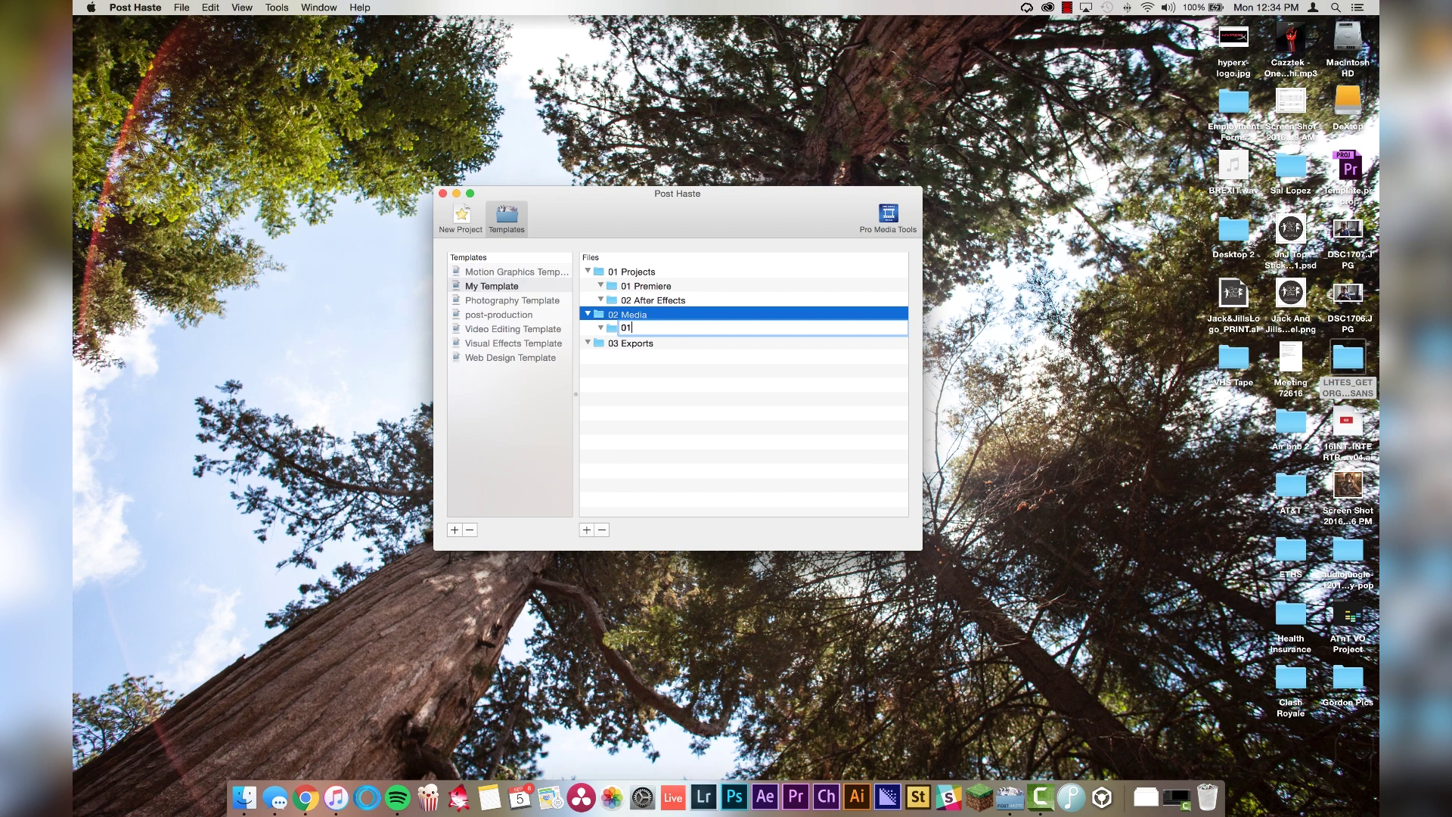
pyautogui.write(' Footage')
pyautogui.press('Return')
pyautogui.write('02')
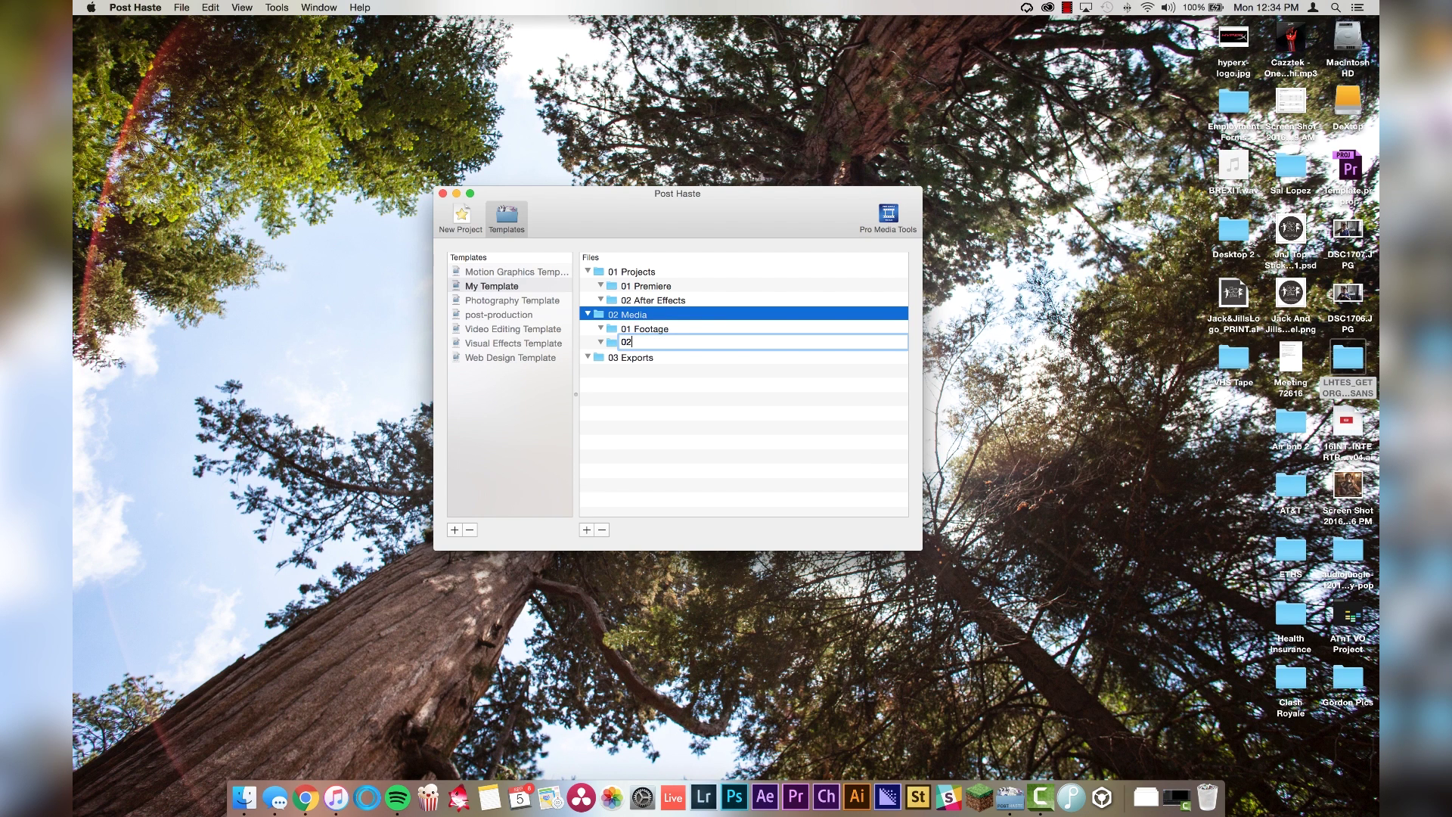
pyautogui.write(' Music')
pyautogui.press('Return')
pyautogui.write('03')
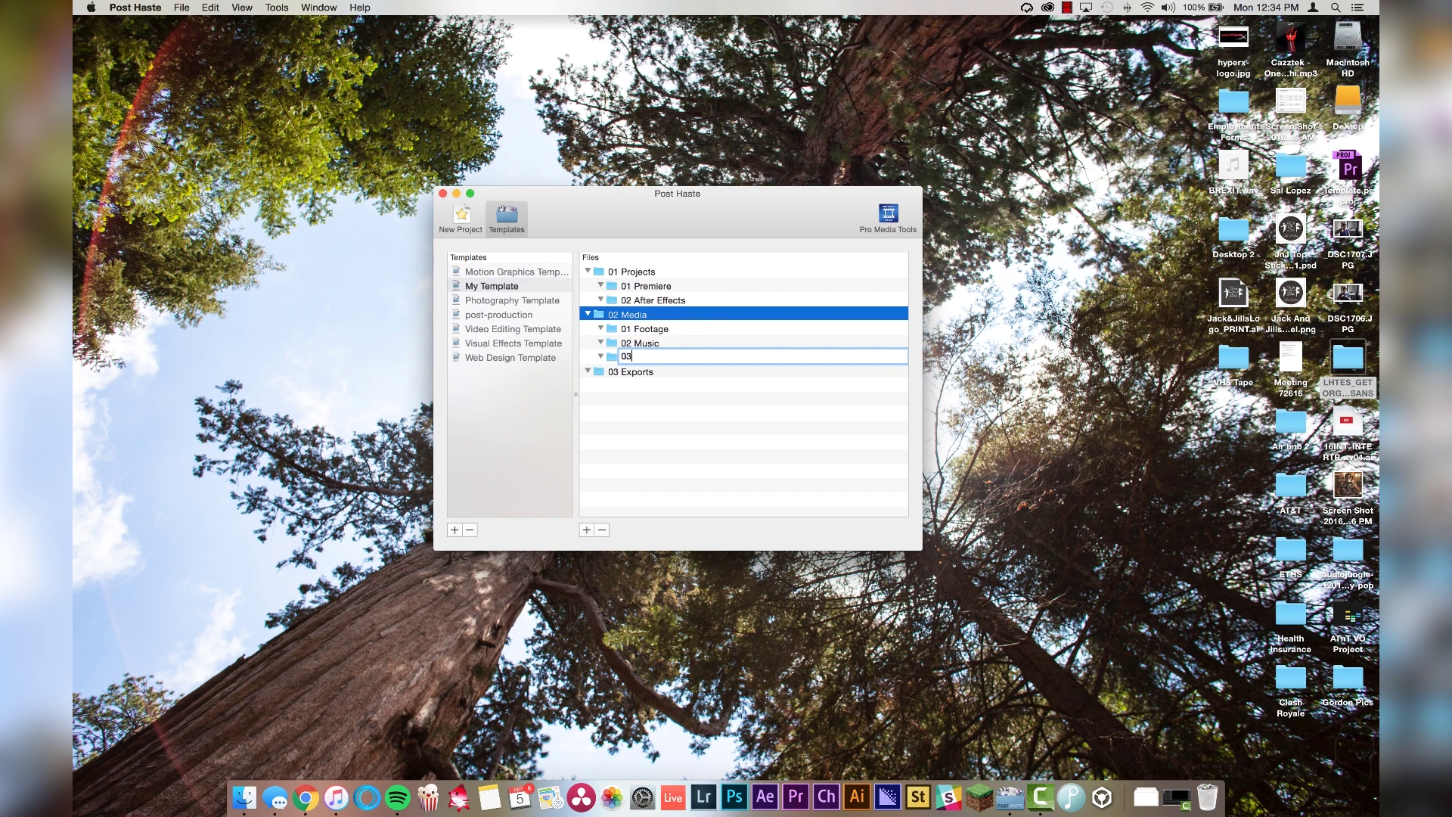
pyautogui.write(' Graphics')
pyautogui.press('Return')
pyautogui.write('04 Sou')
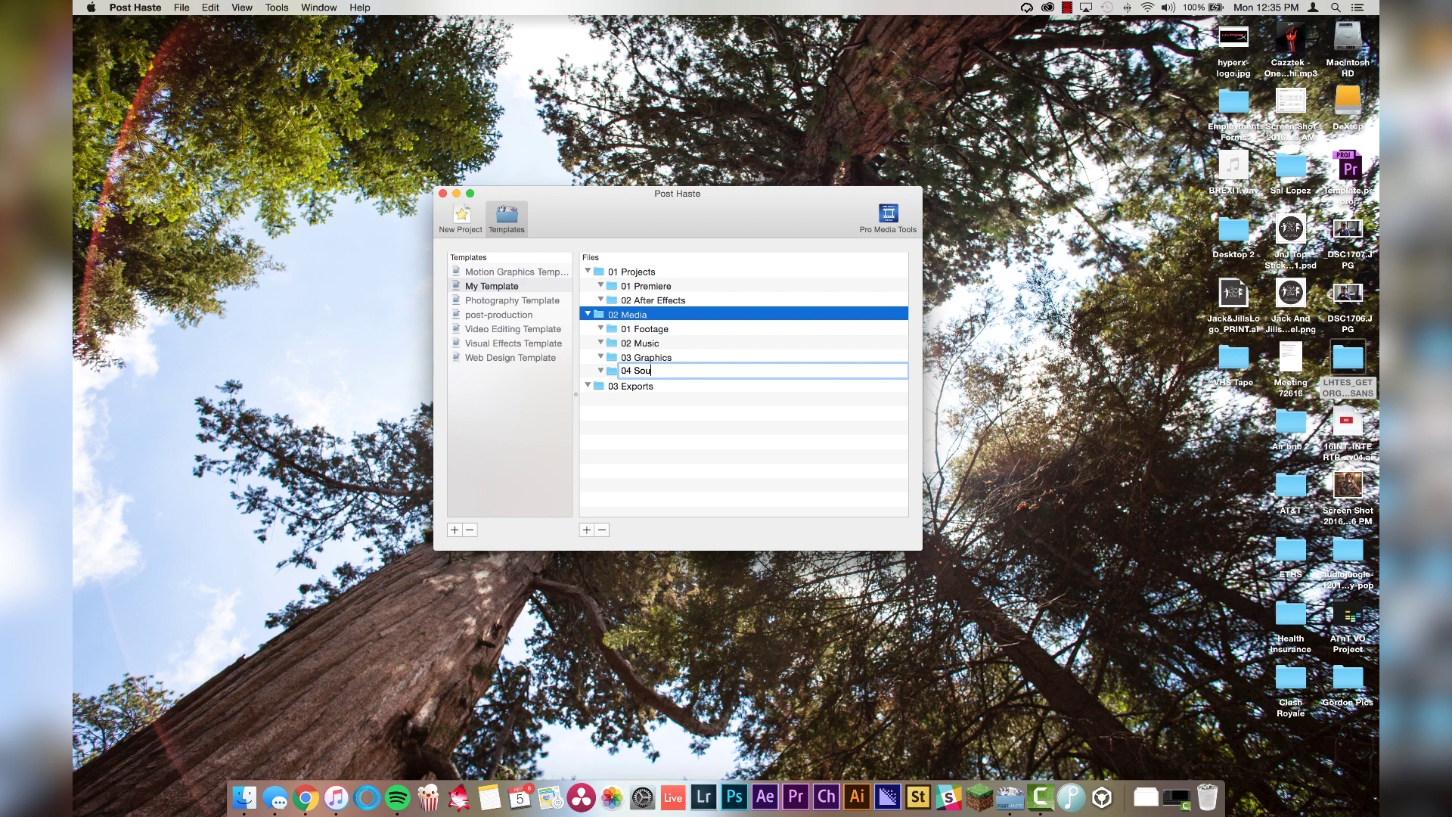
pyautogui.write('nd FX')
pyautogui.press('Return')
pyautogui.write('05 YouTube Ri')
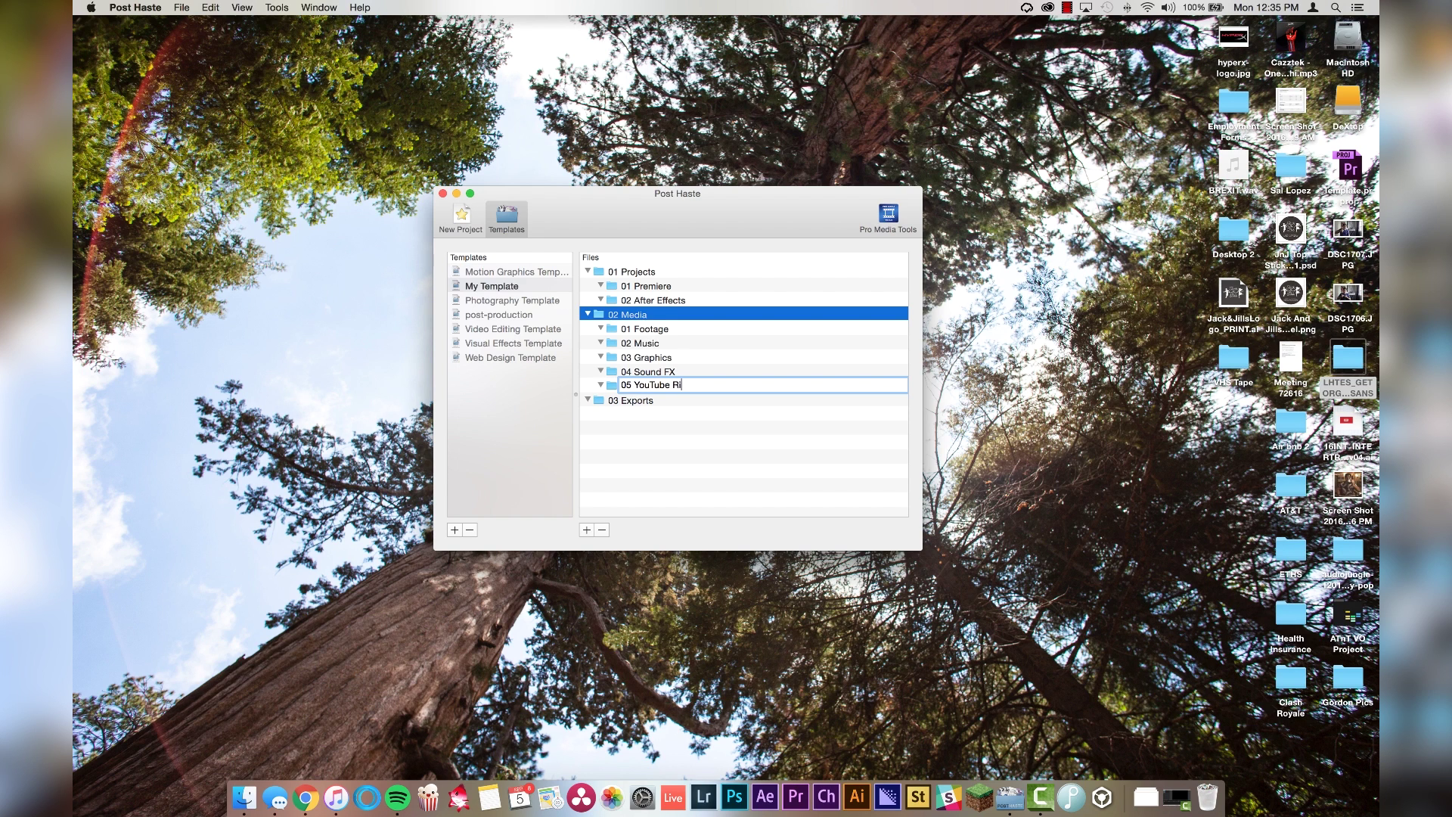
pyautogui.write('ps')
pyautogui.press('Return')
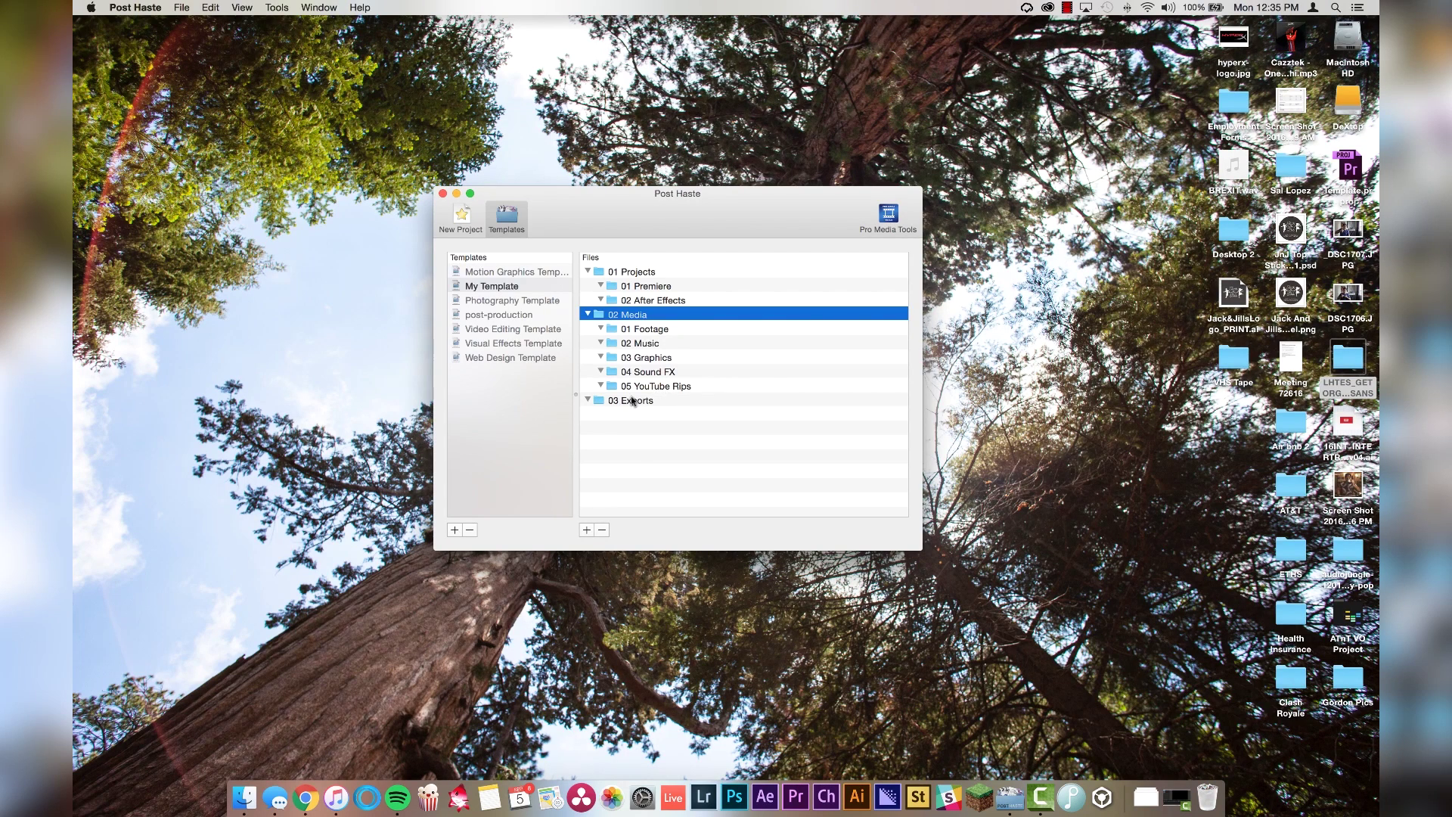
# Add 01 Rough Cuts and 02 Final Edits subfolders under 03 Exports
pyautogui.click(631, 401)
pyautogui.click(587, 530)
pyautogui.click(620, 541)
pyautogui.write('01')
pyautogui.write('h Cutes')
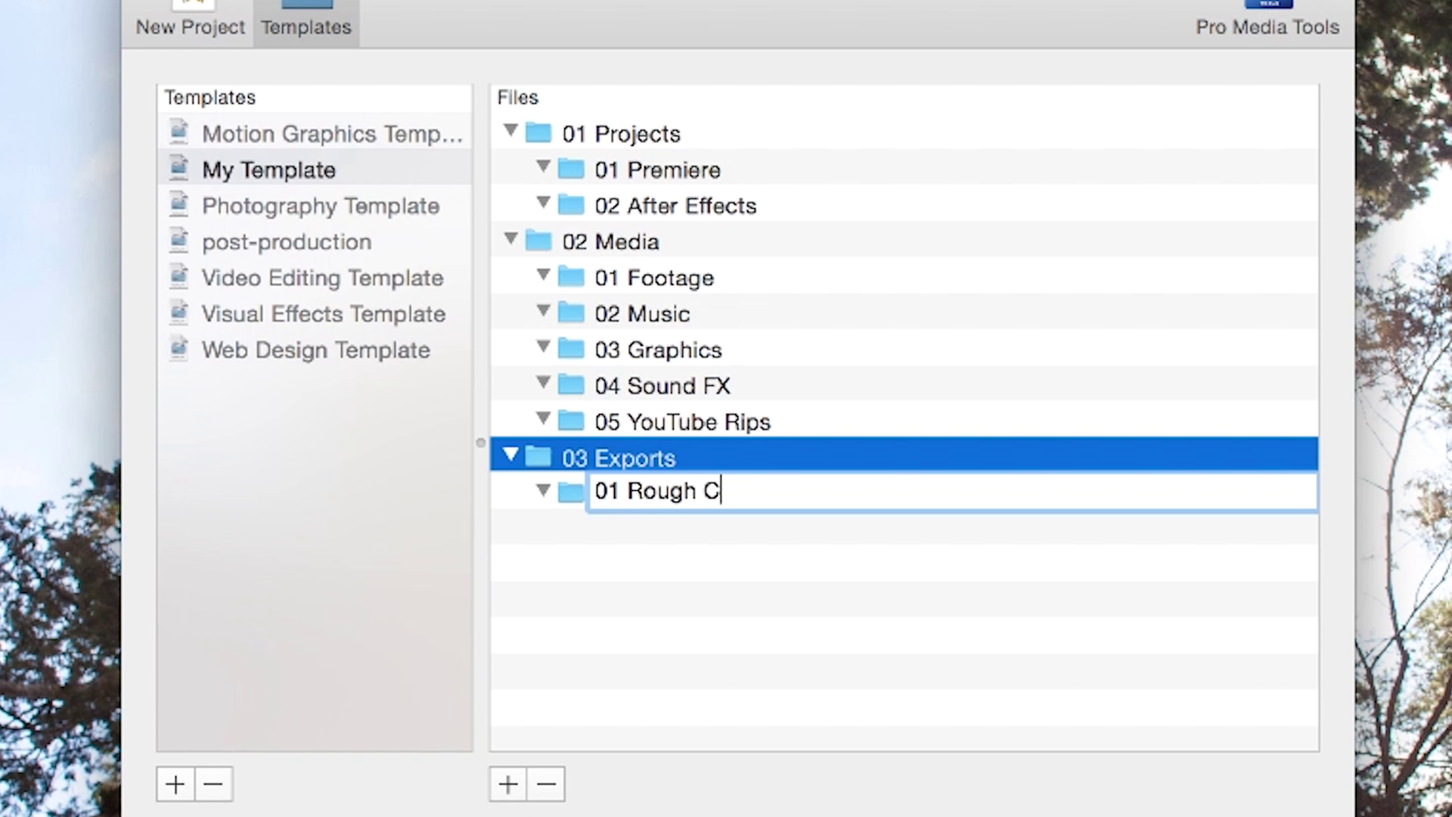
pyautogui.press('BackSpace')
pyautogui.press('BackSpace')
pyautogui.write('s')
pyautogui.click(641, 593)
pyautogui.click(610, 465)
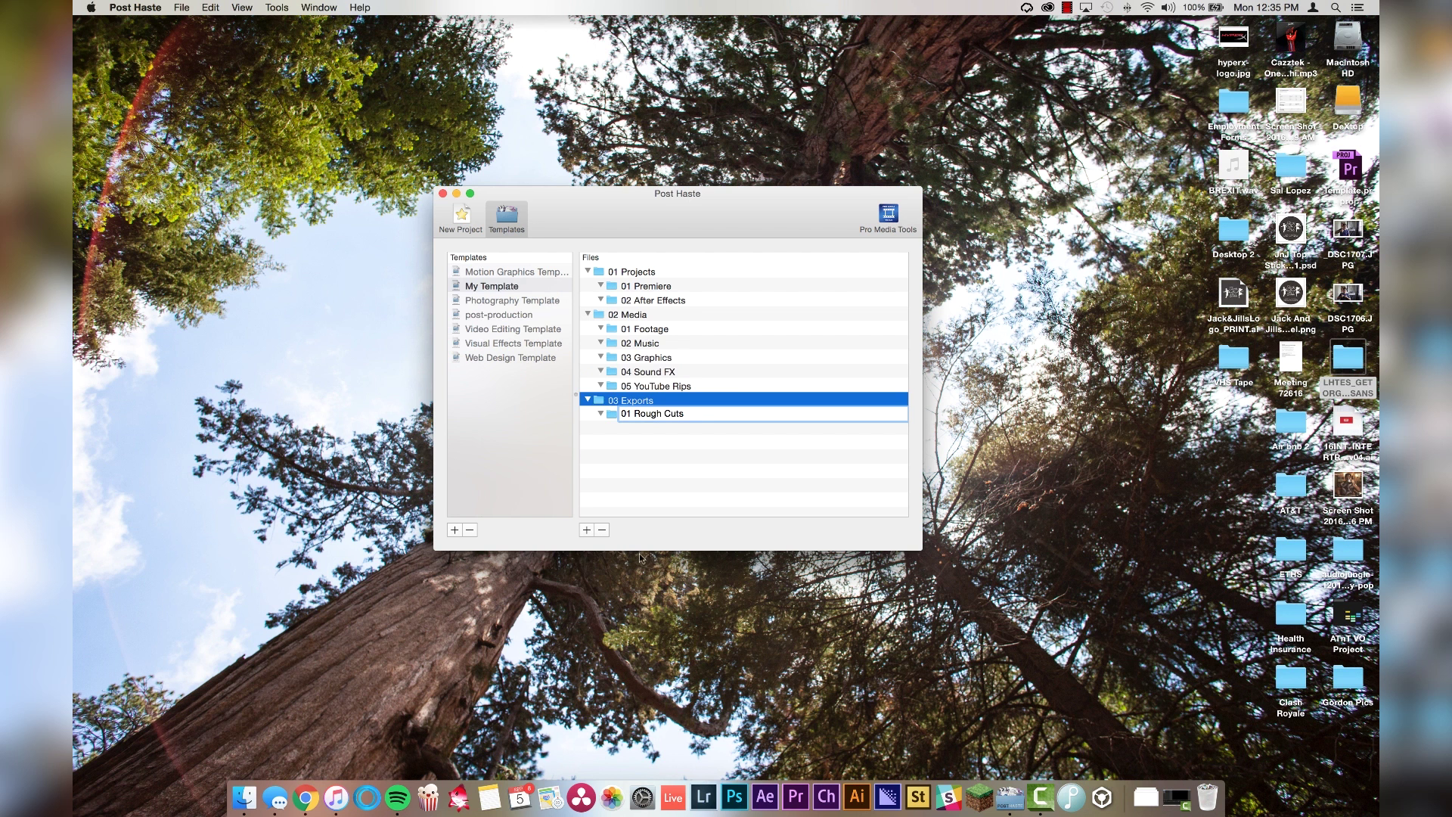
pyautogui.click(587, 529)
pyautogui.click(612, 544)
pyautogui.write('02 Fina')
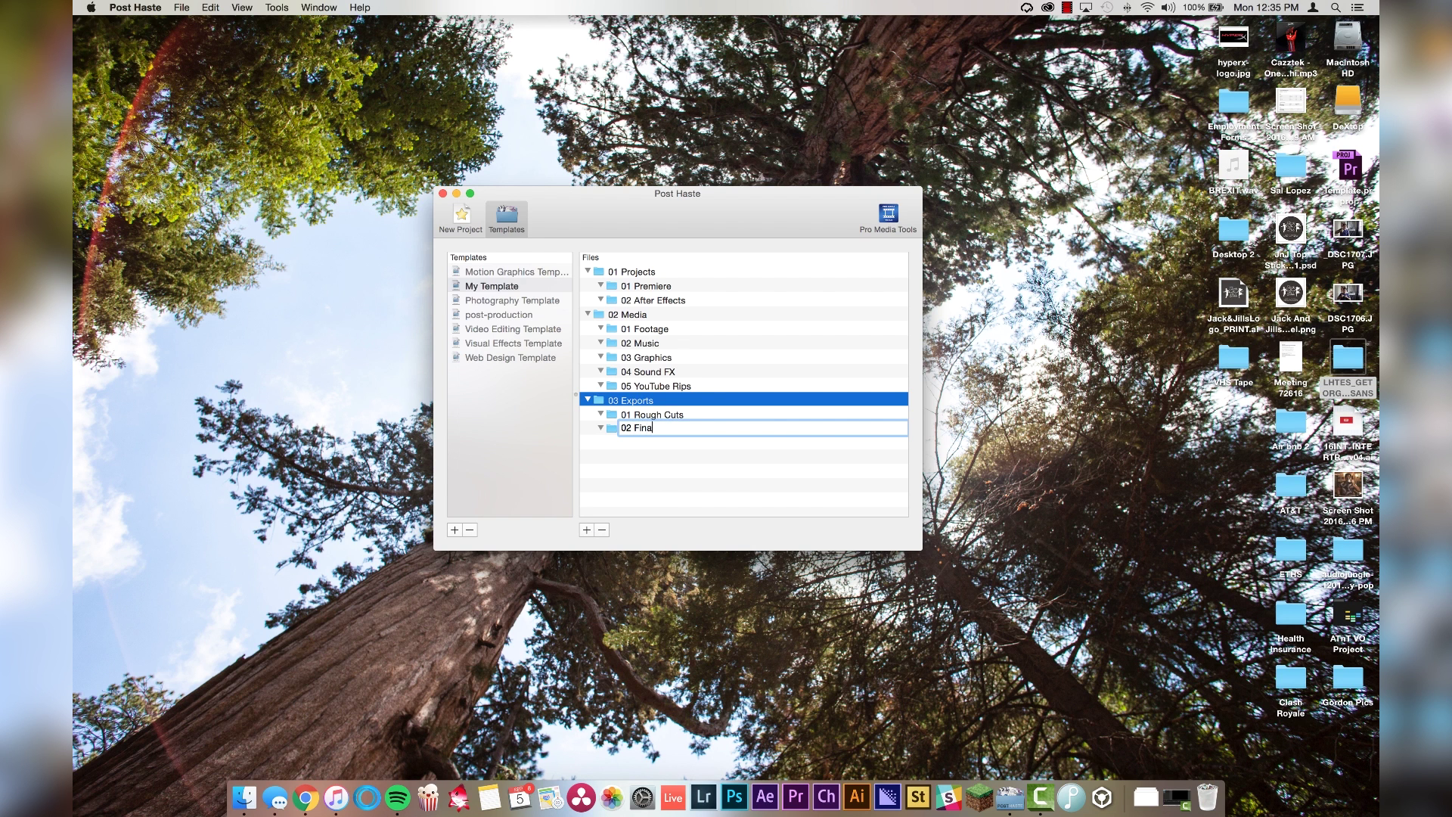
pyautogui.press('Return')
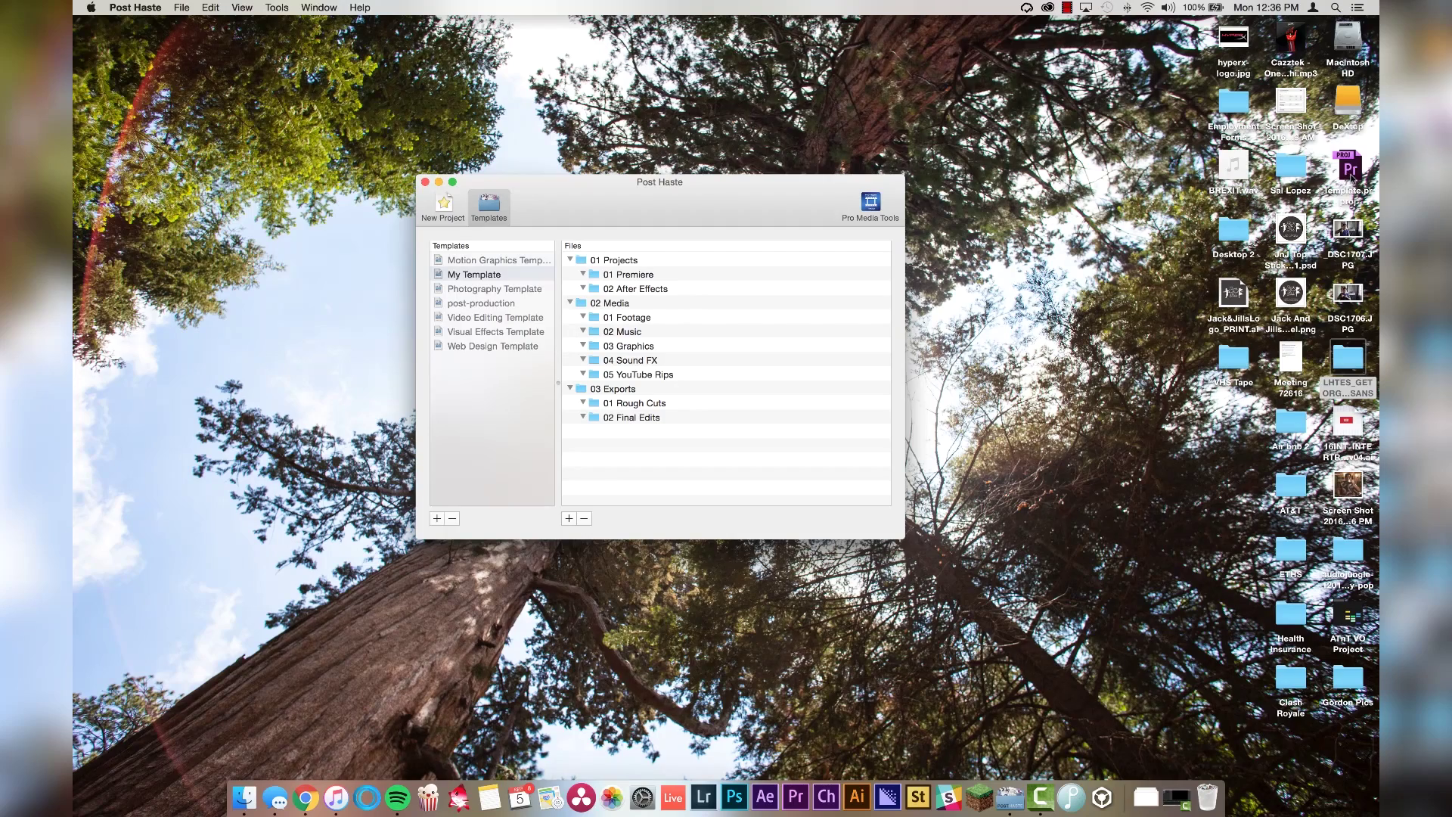
pyautogui.click(1348, 171)
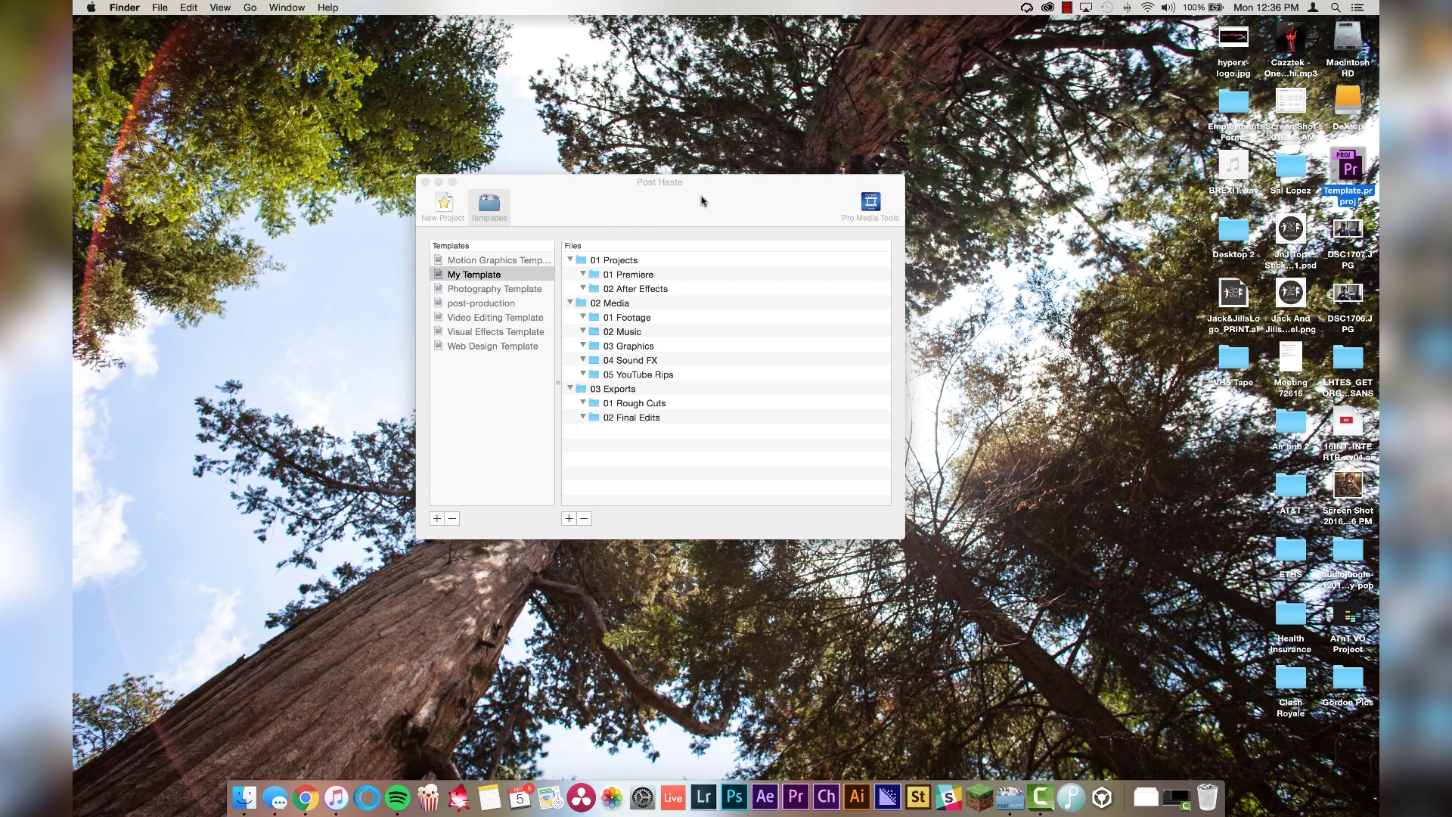
# Reveal 01 Premiere in Finder and move Template.prproj from the desktop into it
pyautogui.click(676, 186)
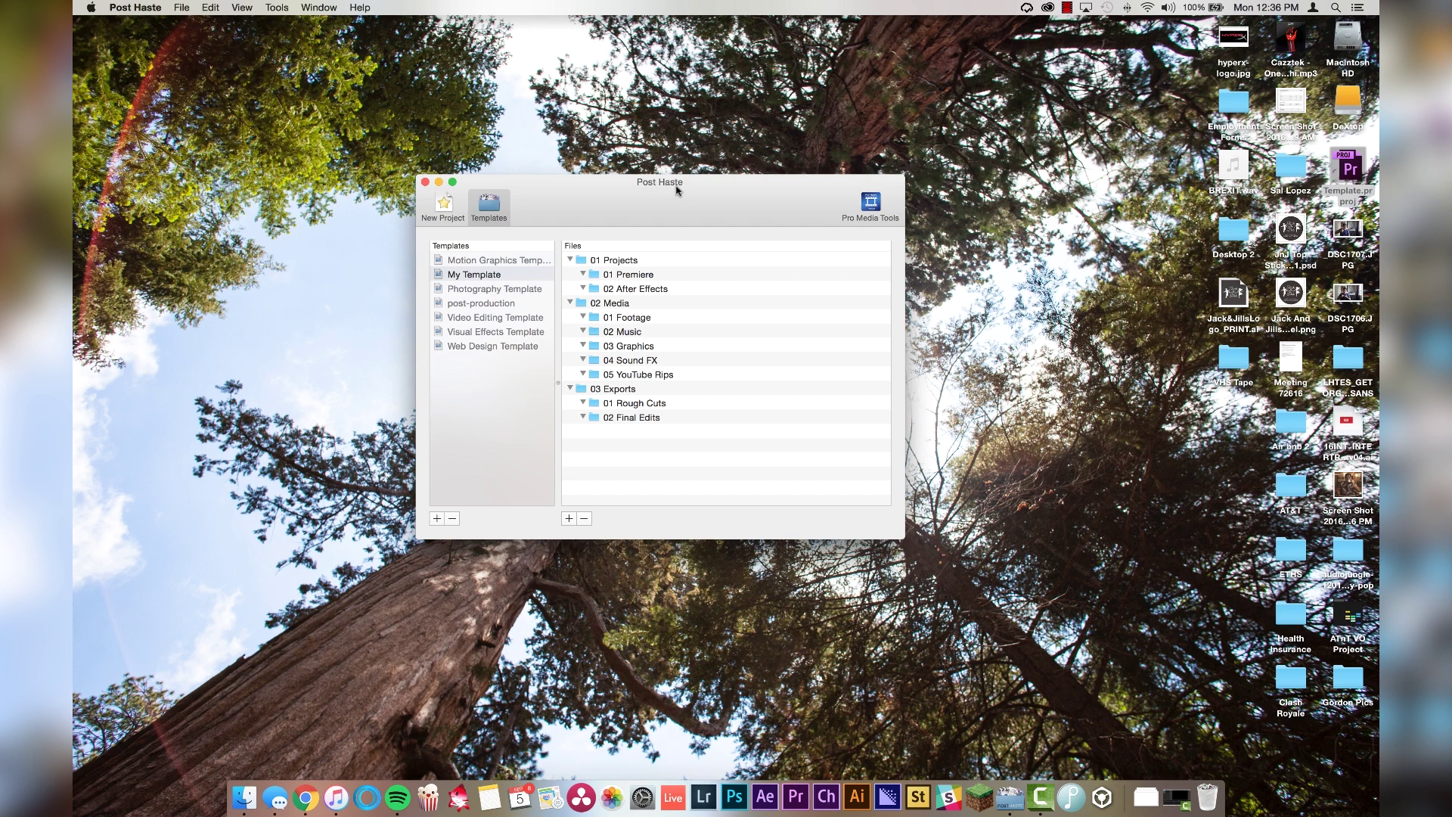
pyautogui.rightClick(625, 277)
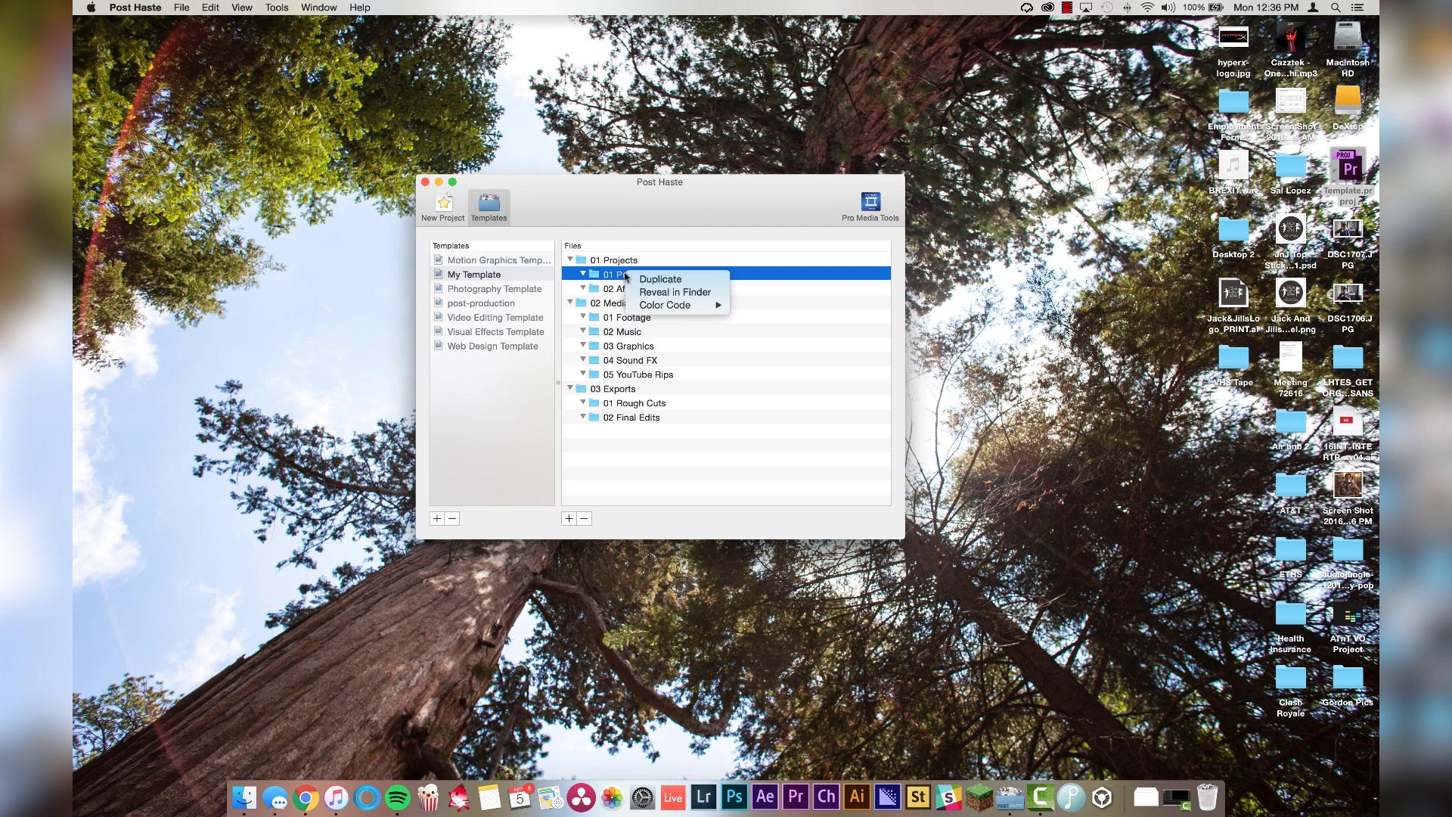
pyautogui.click(675, 292)
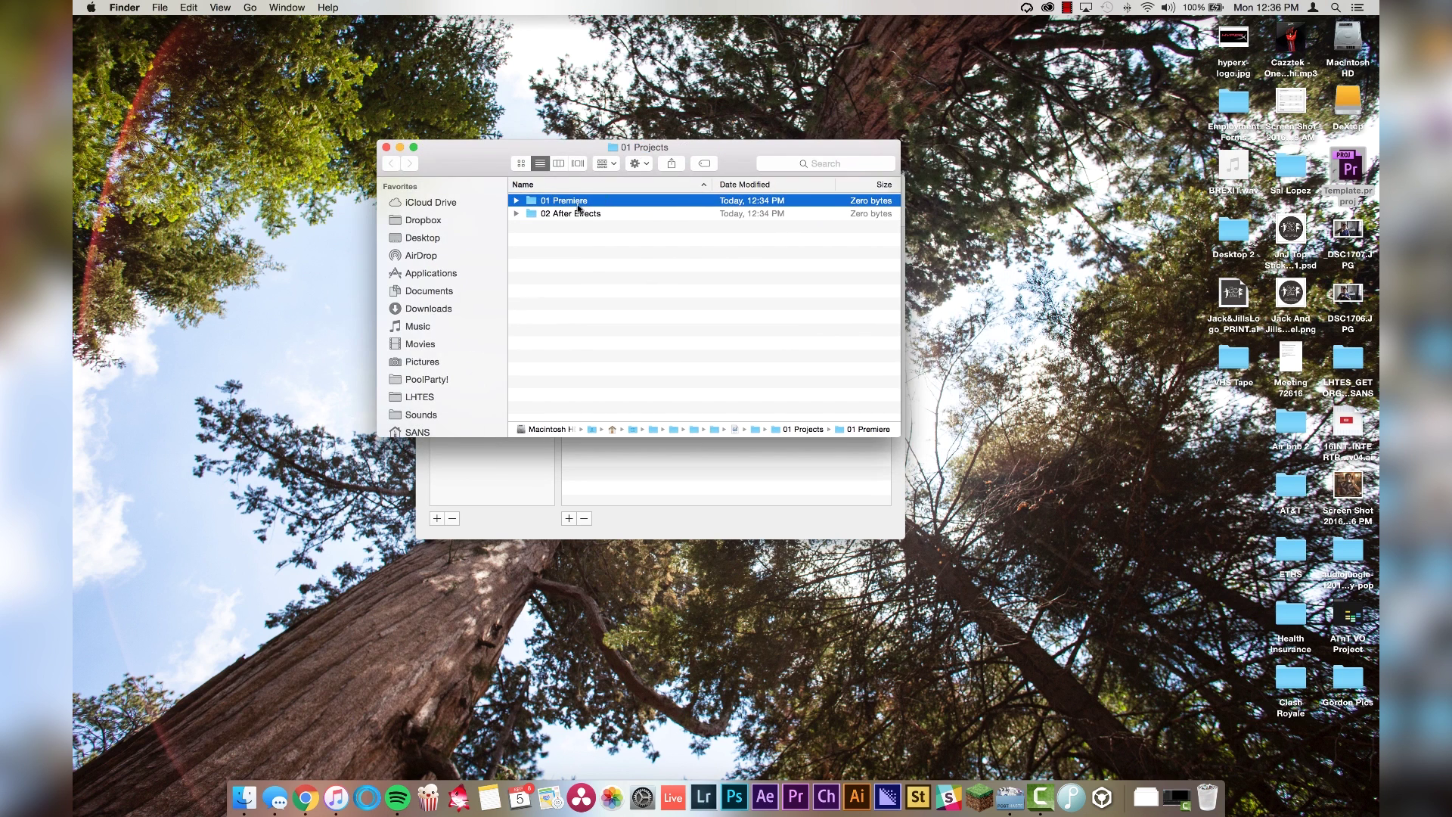
pyautogui.doubleClick(563, 201)
pyautogui.moveTo(1349, 170); pyautogui.dragTo(624, 235)
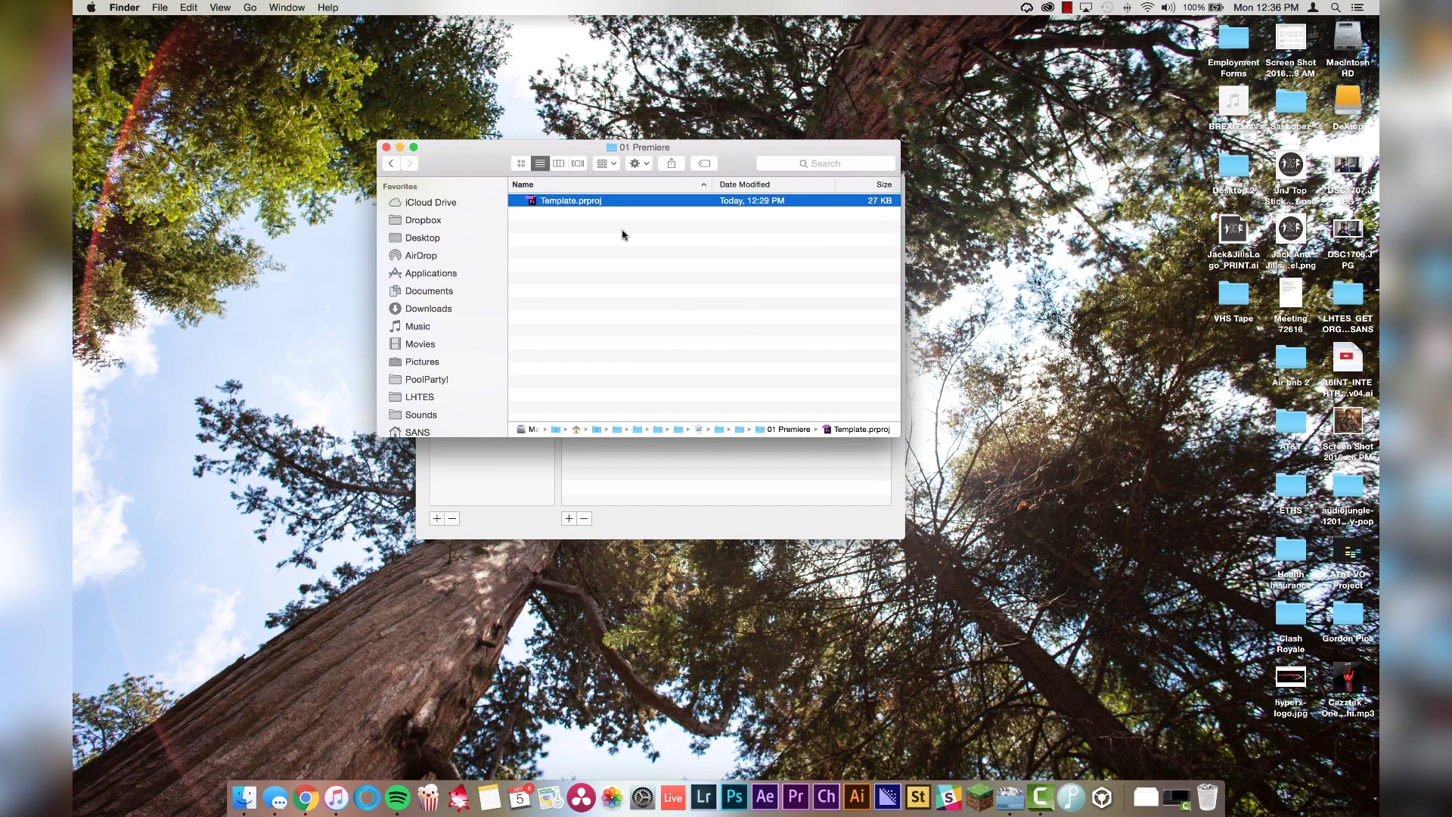
pyautogui.click(387, 147)
pyautogui.moveTo(598, 183); pyautogui.dragTo(548, 174)
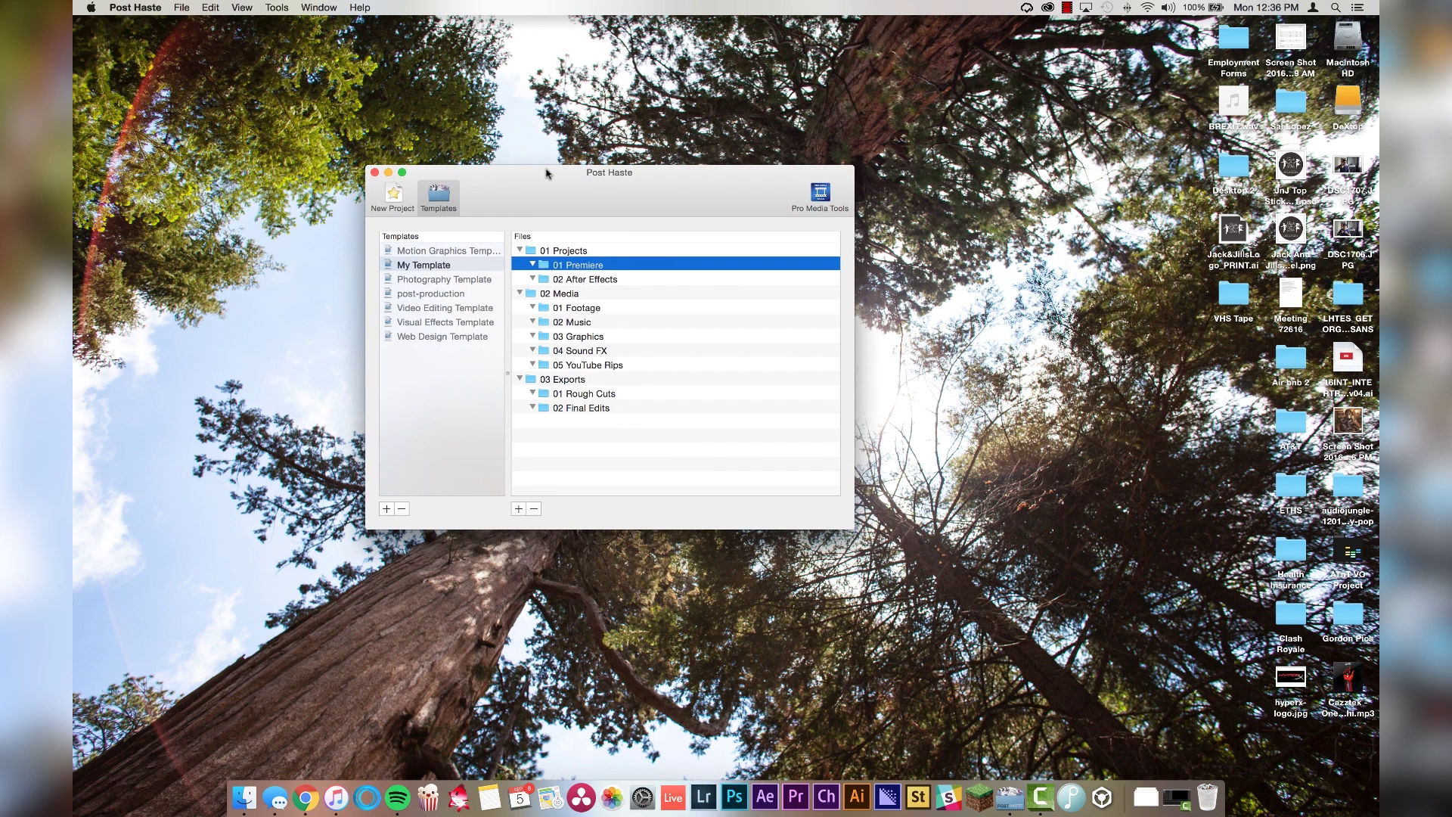
pyautogui.press('super+comma')
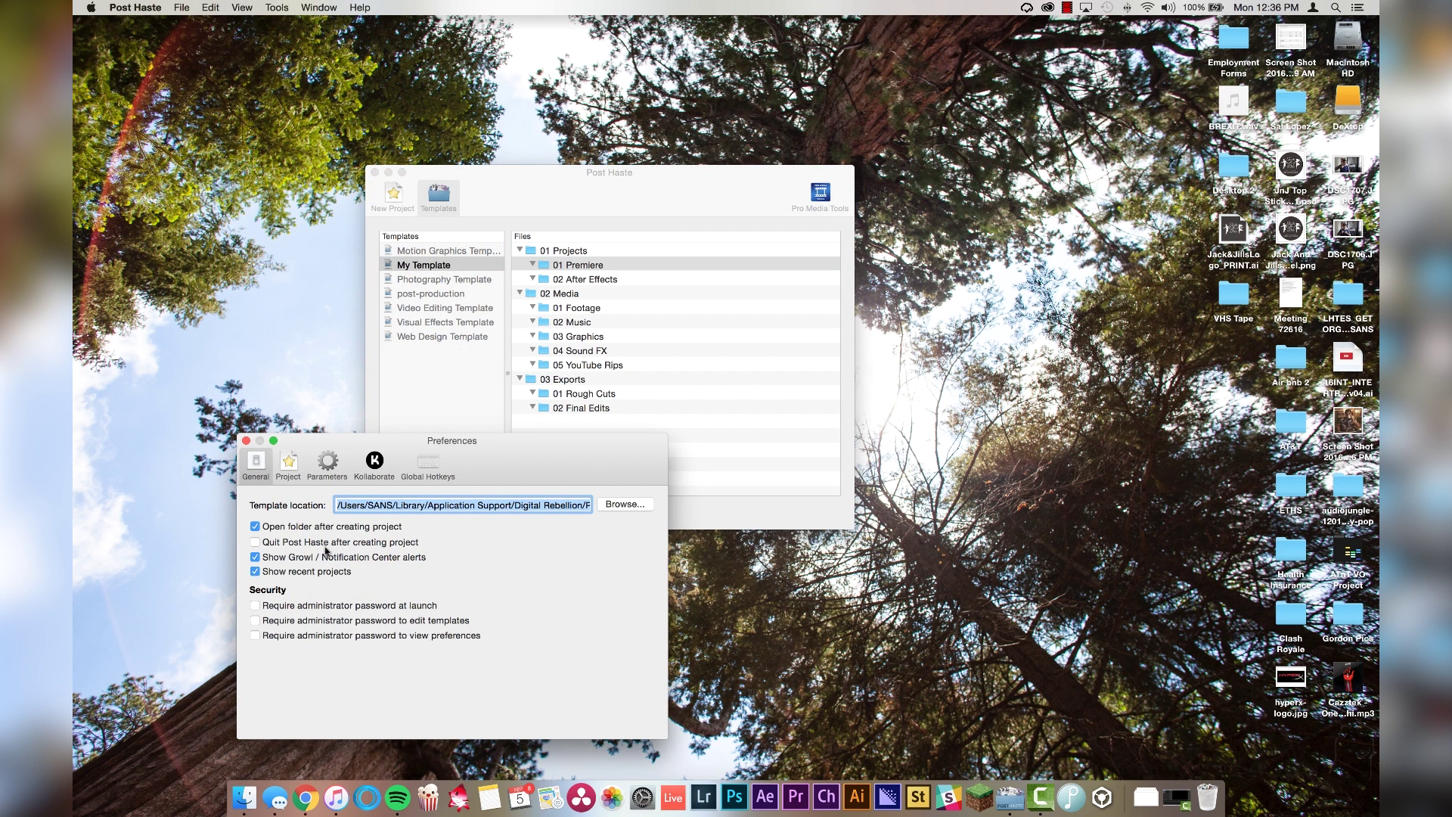
# Switch the Post Haste preferences to the Project tab
pyautogui.click(291, 465)
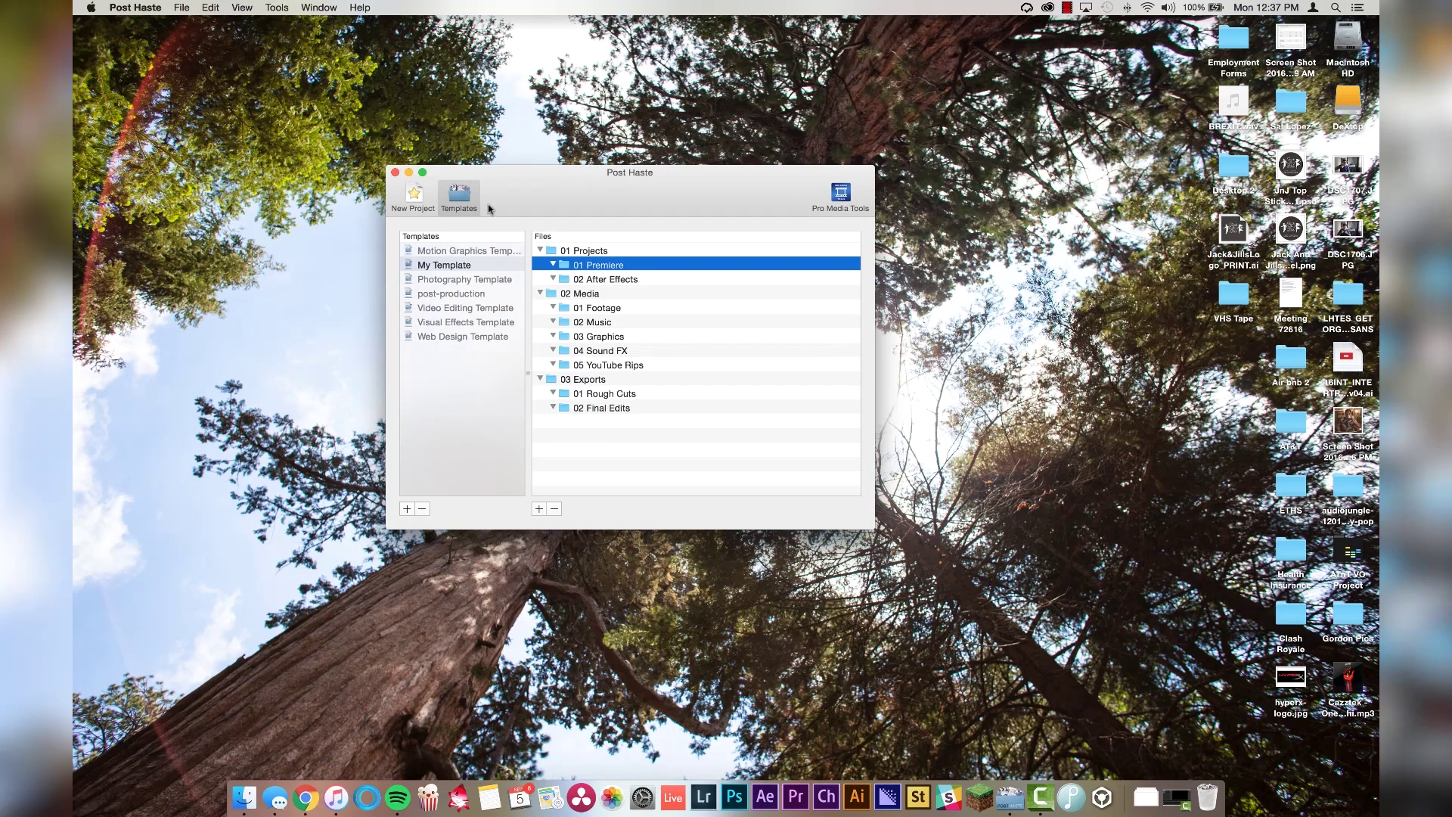
# Start a new project from My Template with LHTES as the client
pyautogui.click(415, 198)
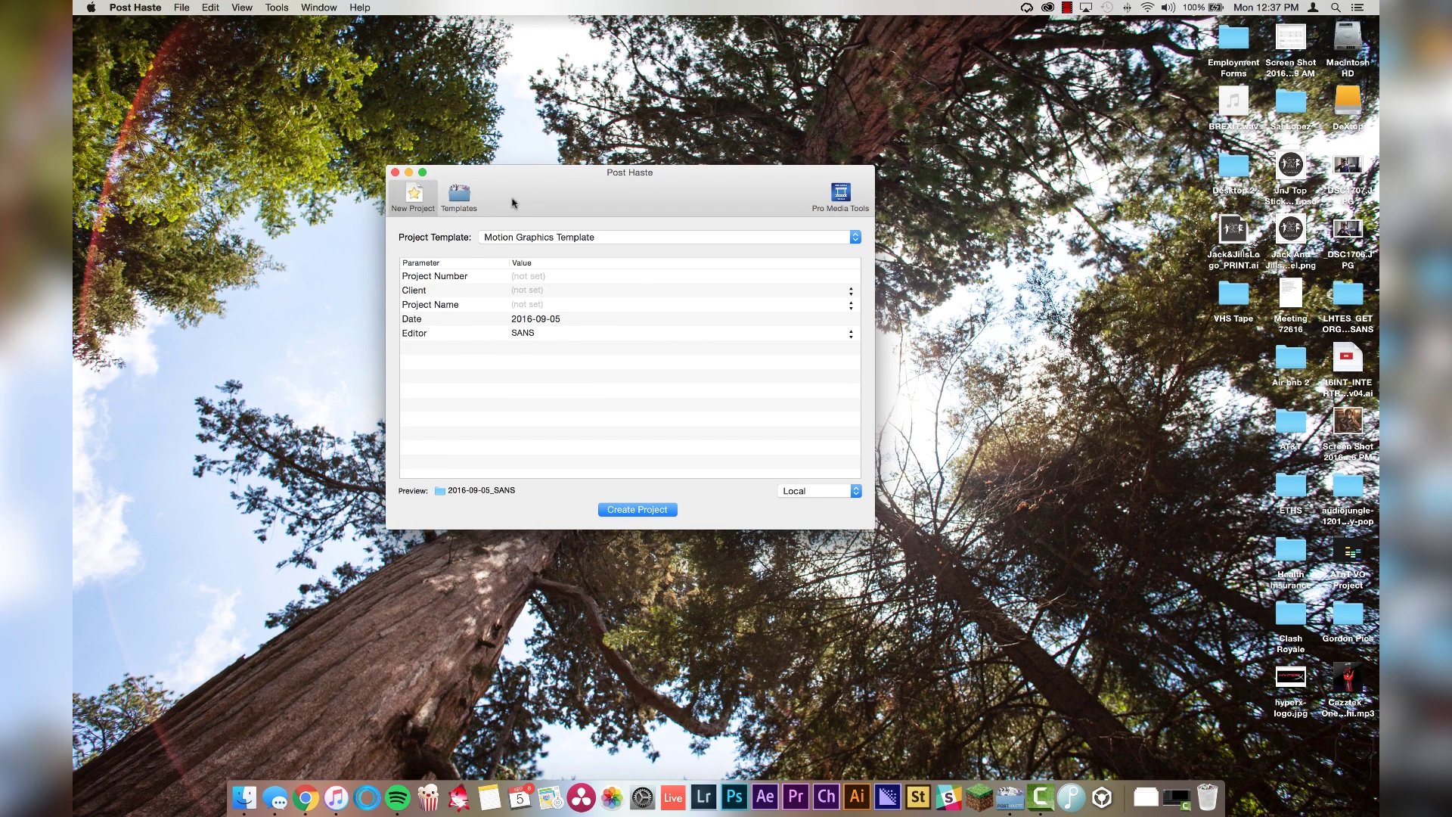
pyautogui.click(583, 236)
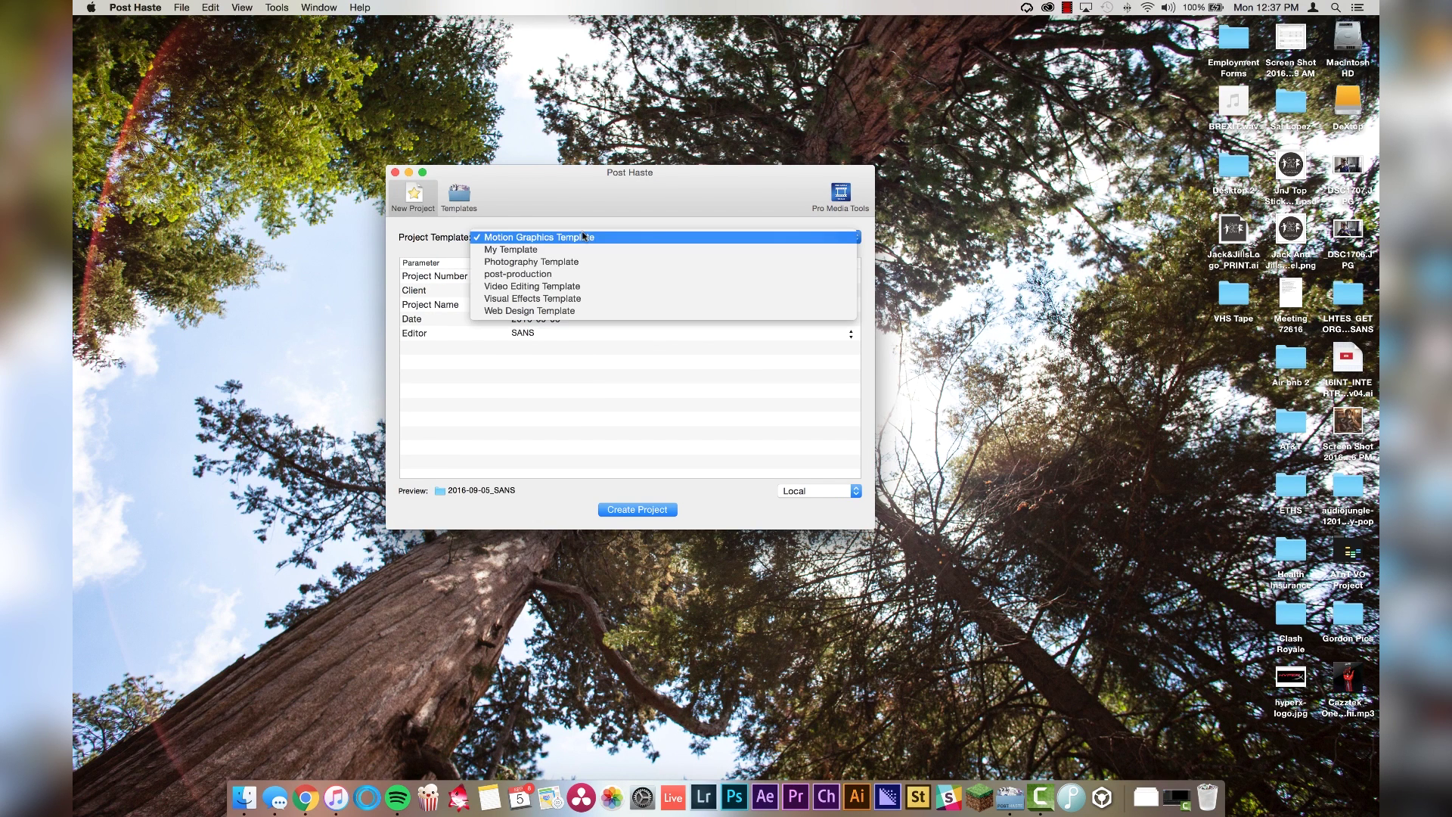
pyautogui.click(561, 249)
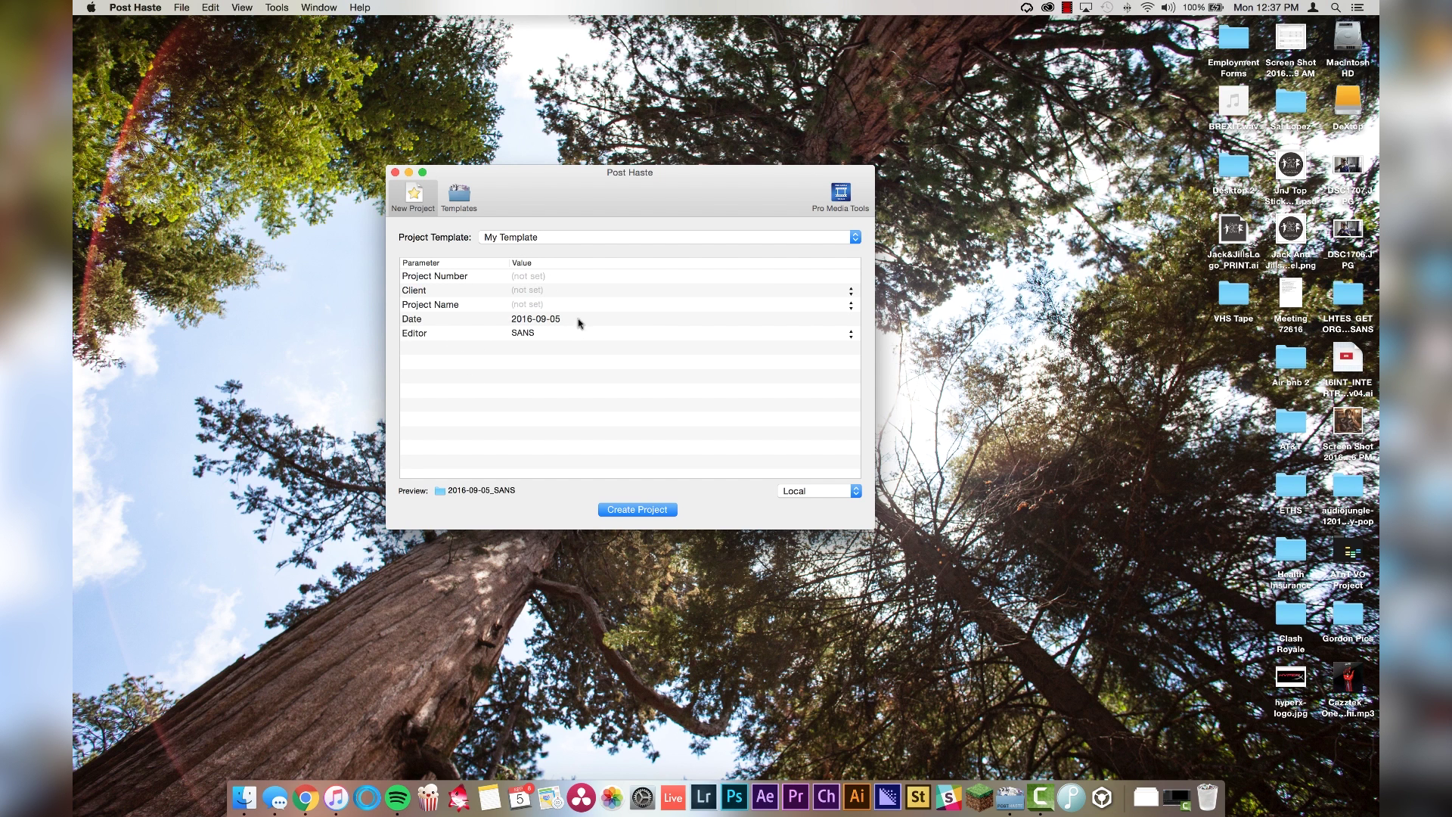
pyautogui.click(538, 279)
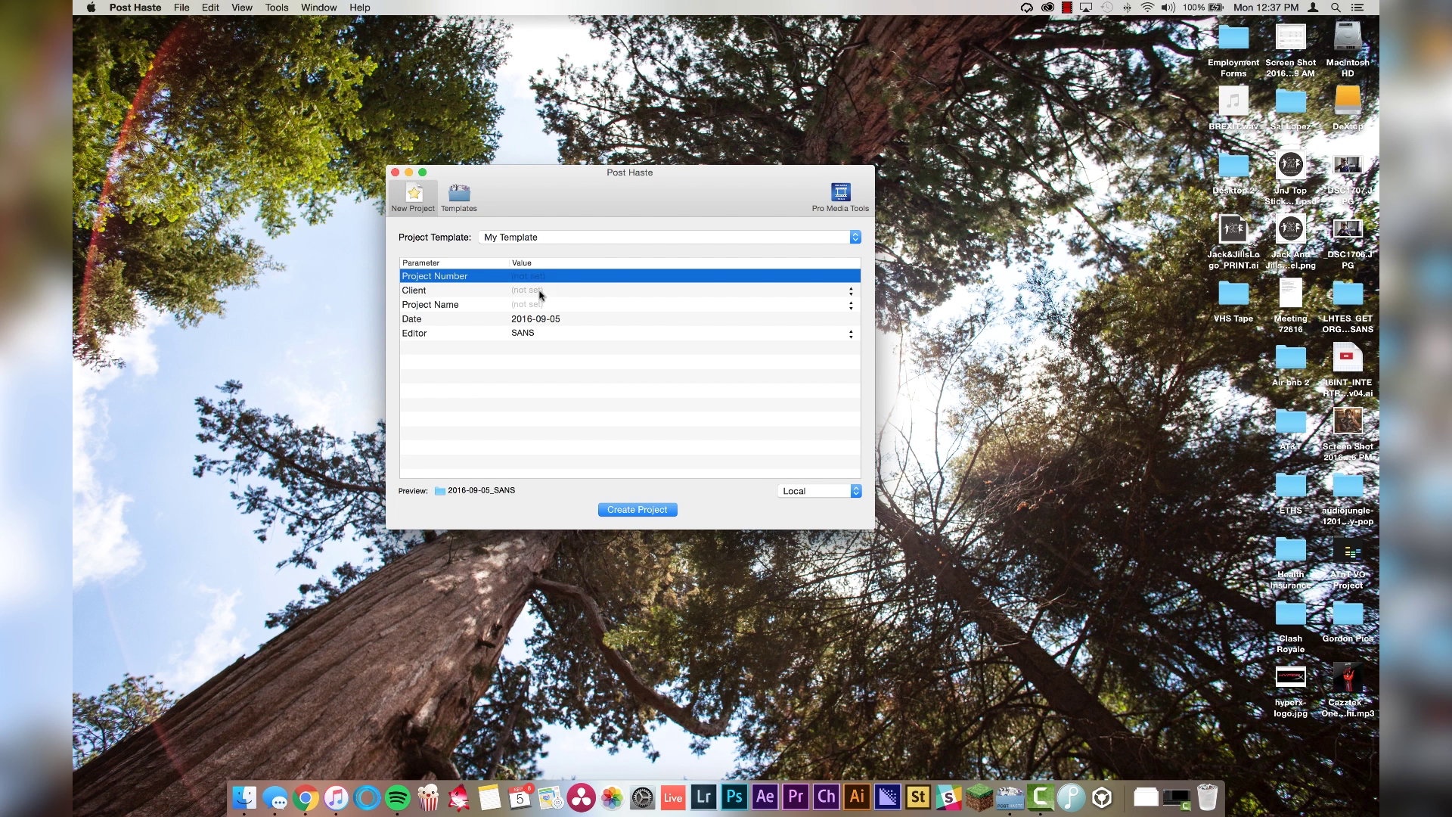
pyautogui.click(541, 294)
pyautogui.click(566, 292)
pyautogui.write('LHTES')
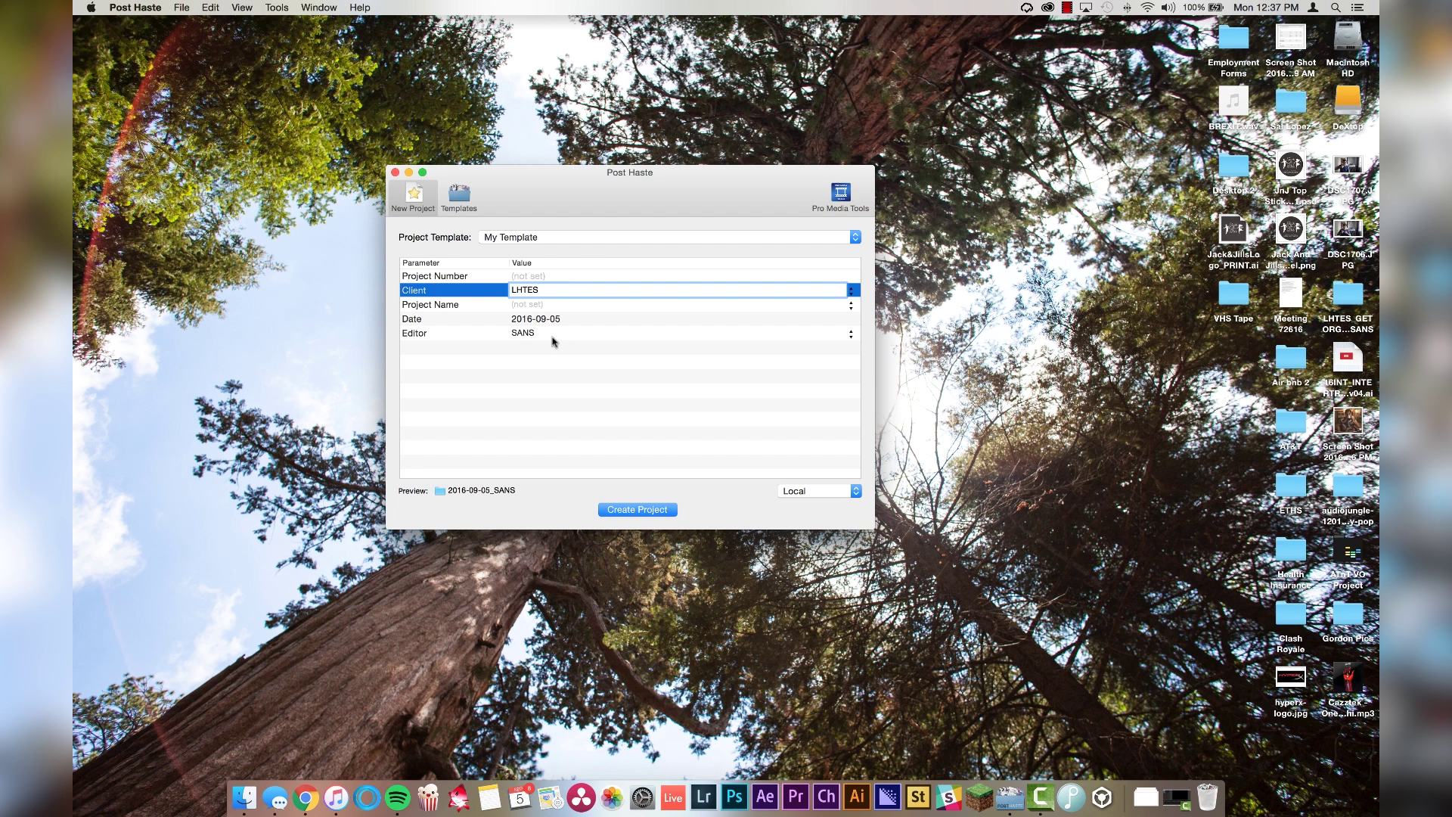
pyautogui.press('Return')
# Name the project GET ORGANIZED and create it on the Desktop
pyautogui.click(545, 306)
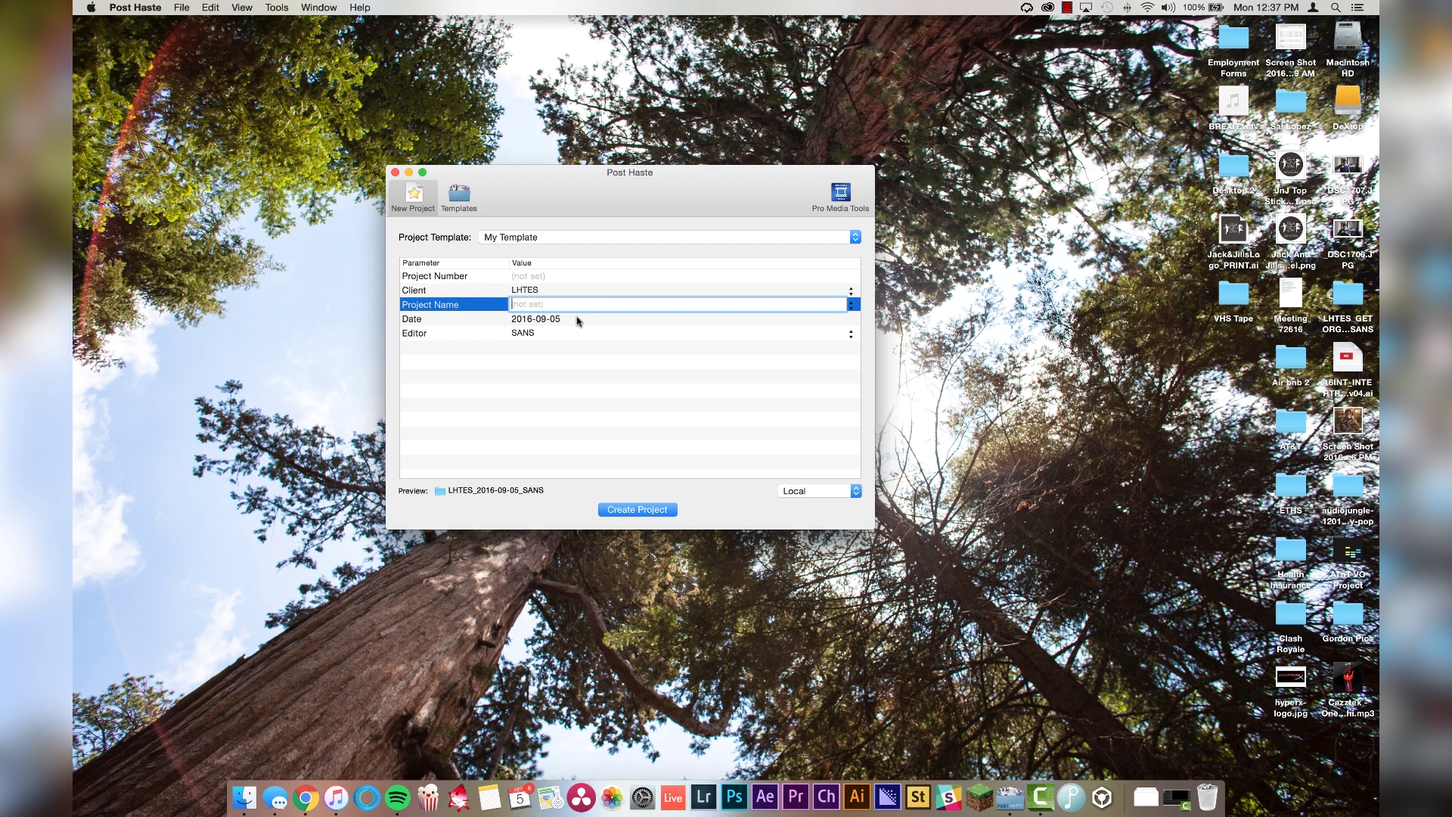
pyautogui.write('GET ORGANIZED')
pyautogui.press('Return')
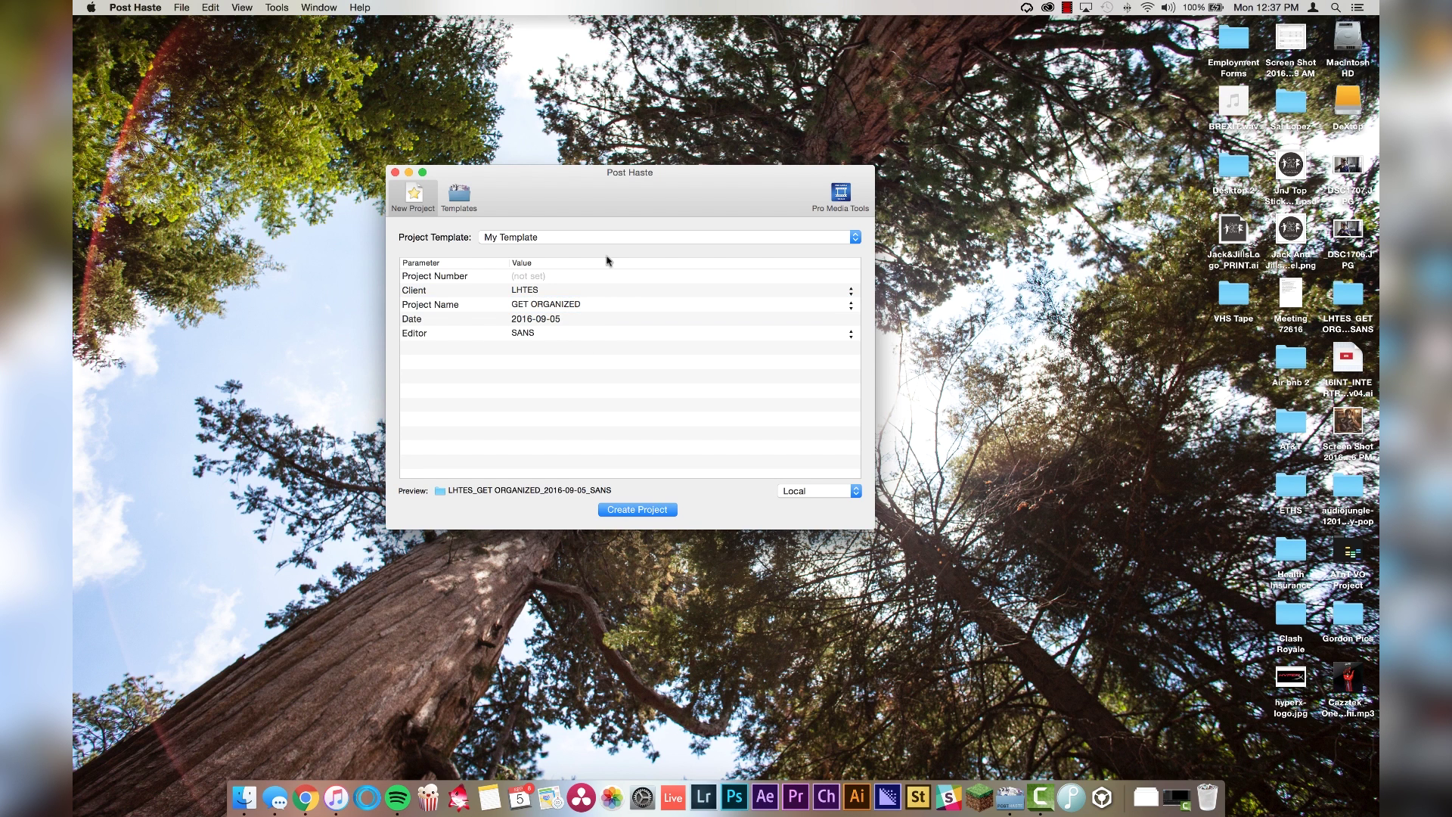
pyautogui.click(632, 511)
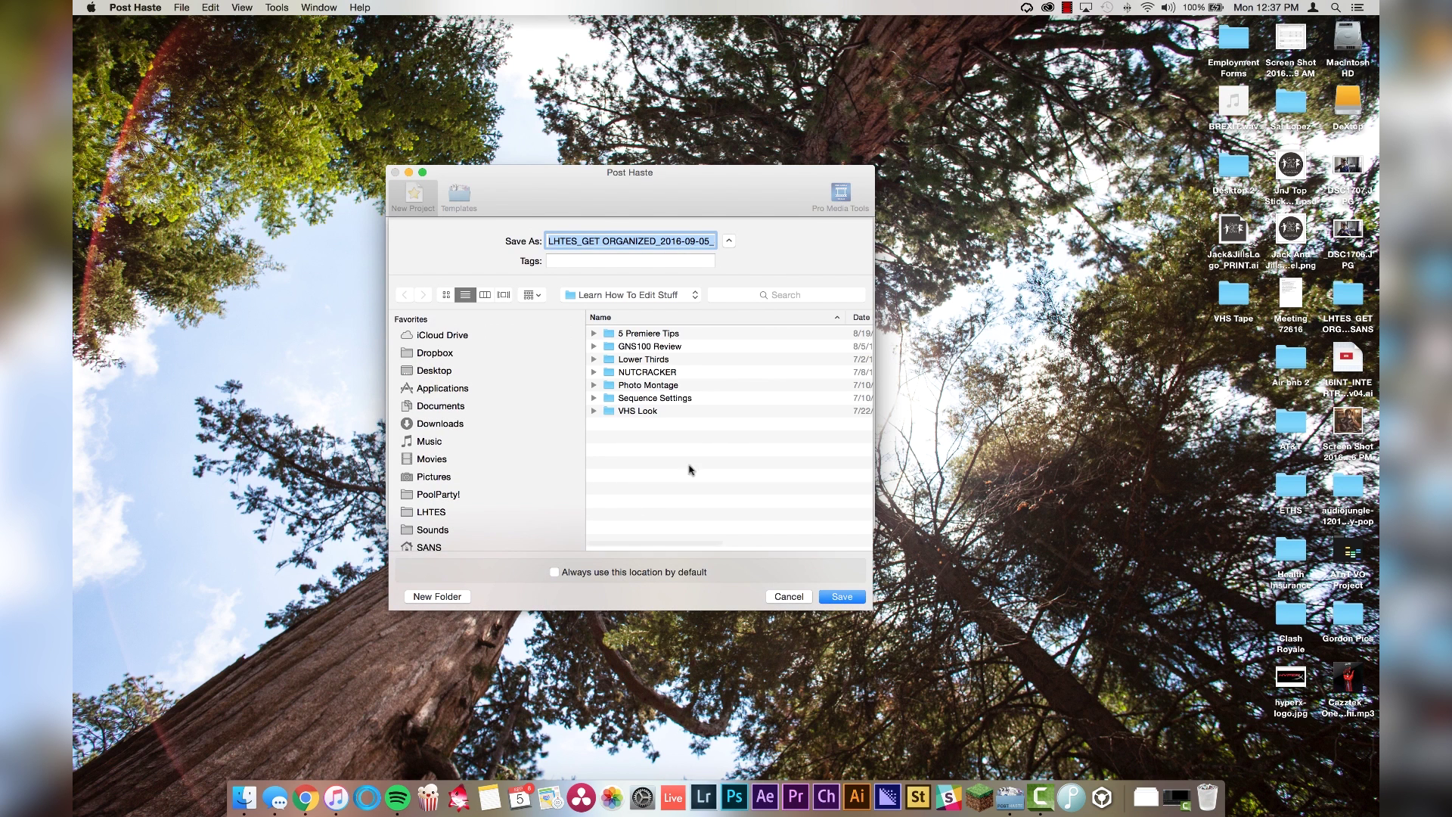
pyautogui.click(434, 371)
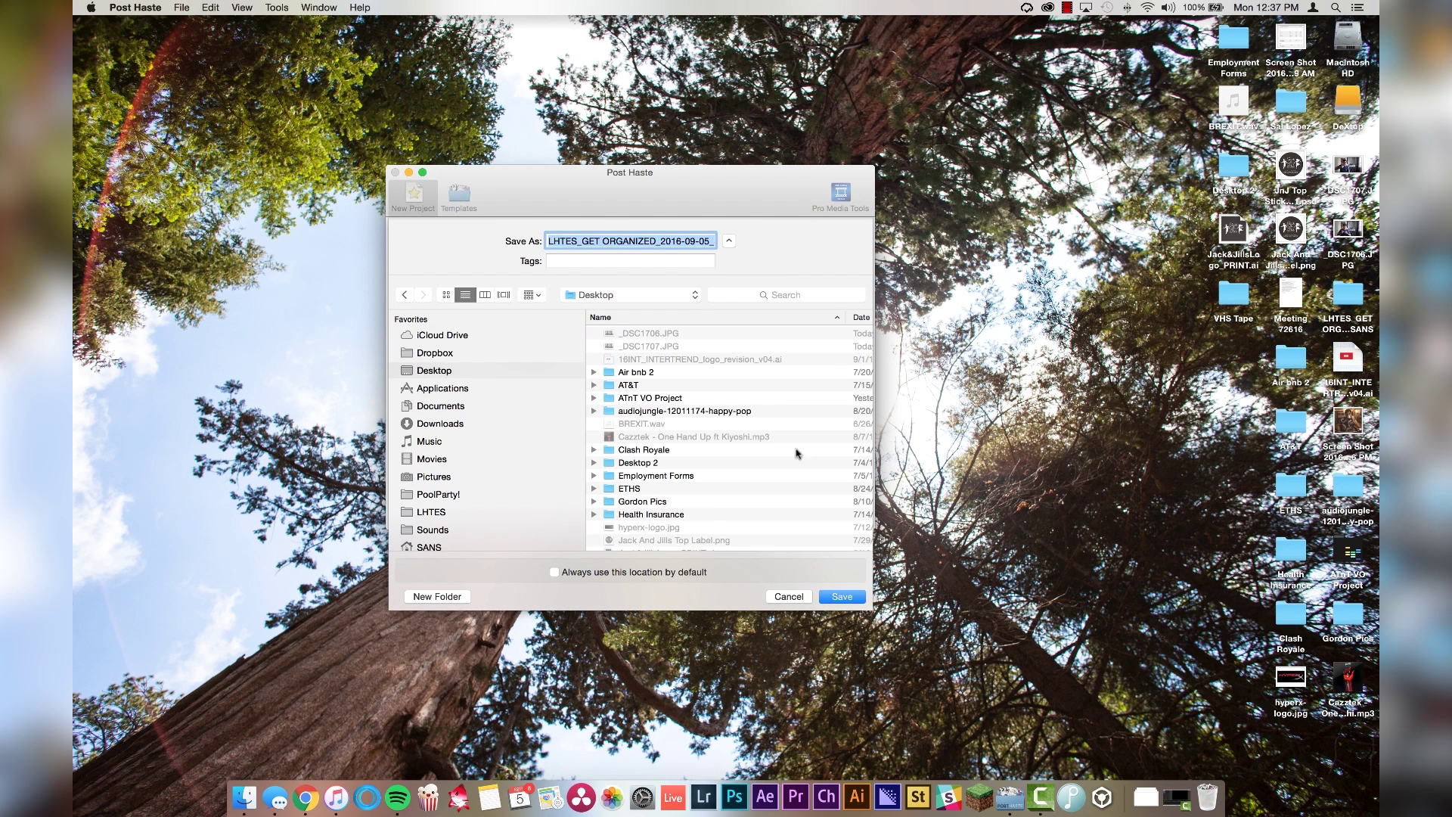
pyautogui.click(842, 598)
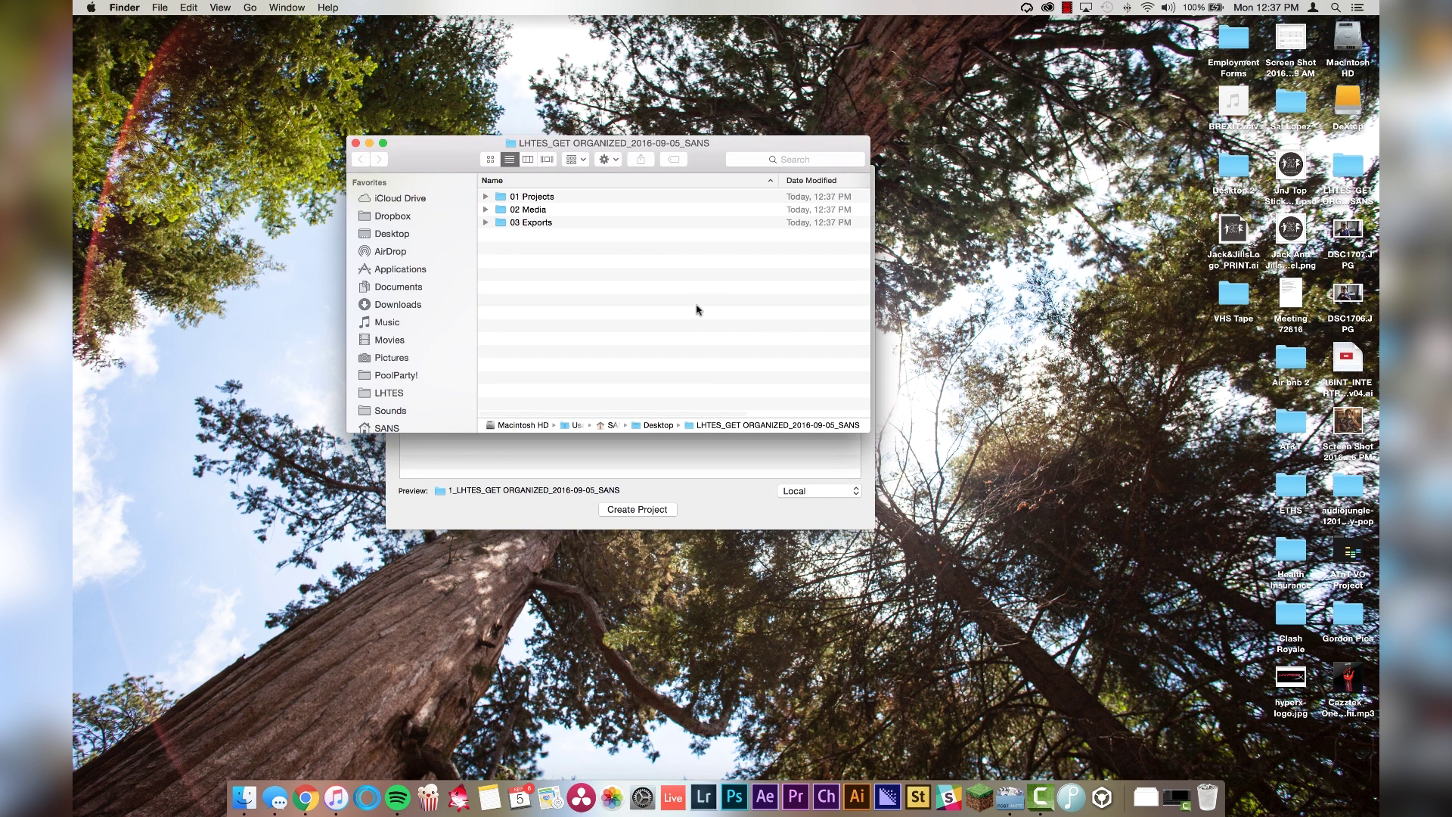
# Expand 01 Projects, 01 Premiere, 02 Media and 03 Exports, then open LHTES_GET ORGANIZED_2016-09-05_SANS.prproj
pyautogui.moveTo(447, 145); pyautogui.dragTo(367, 83)
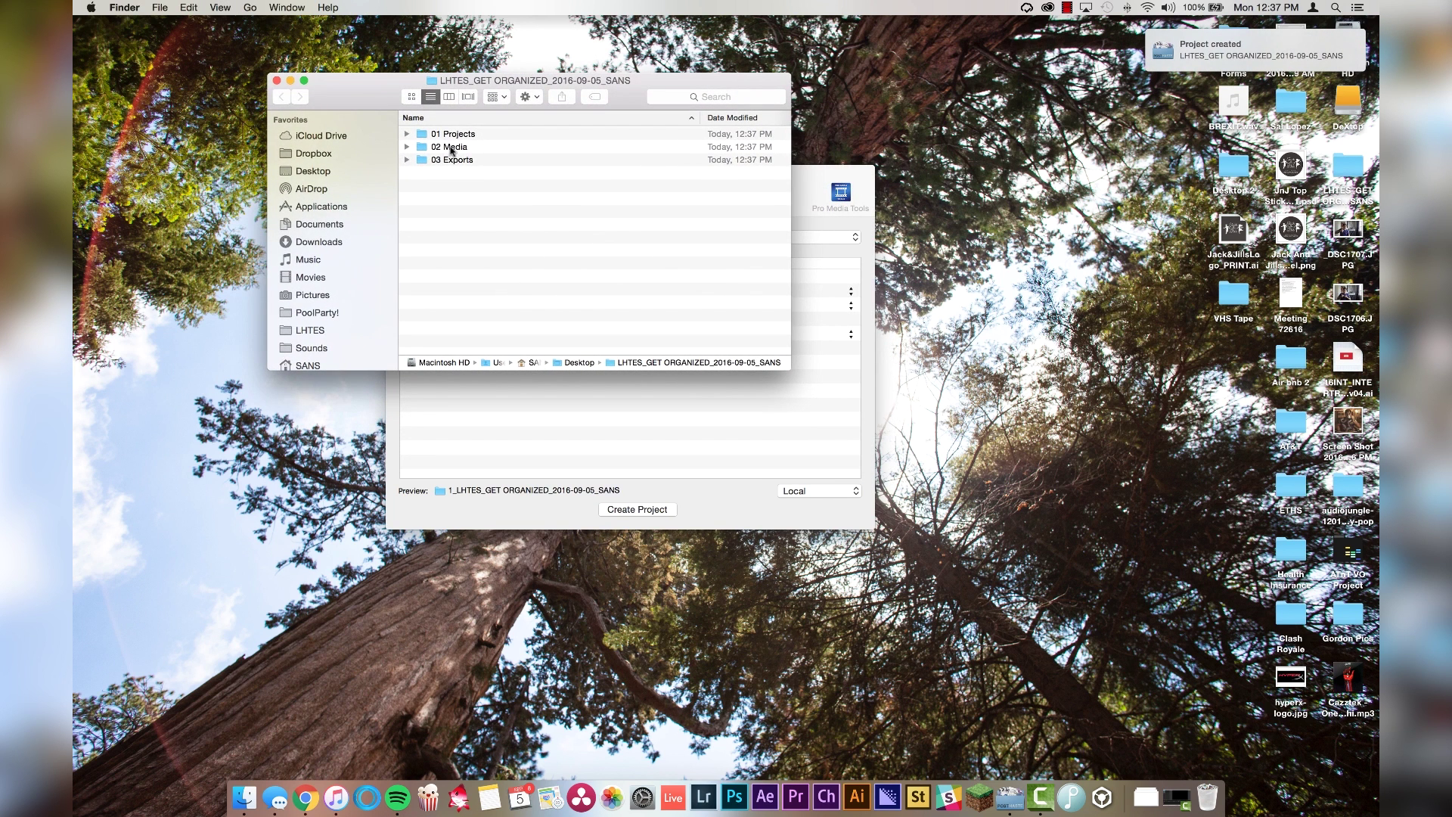
pyautogui.click(408, 134)
pyautogui.click(424, 148)
pyautogui.click(422, 146)
pyautogui.moveTo(702, 118); pyautogui.dragTo(733, 118)
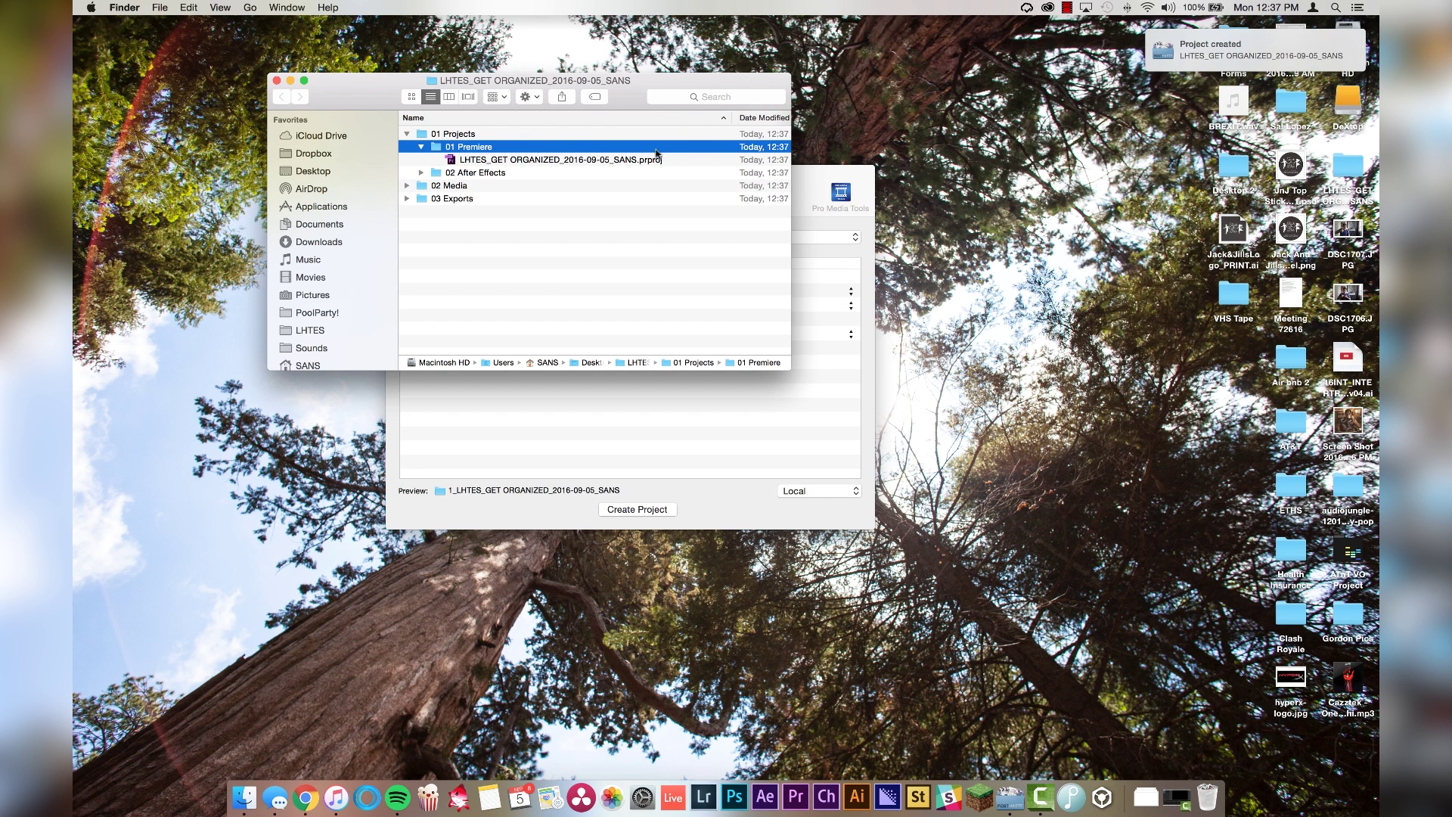
pyautogui.click(407, 186)
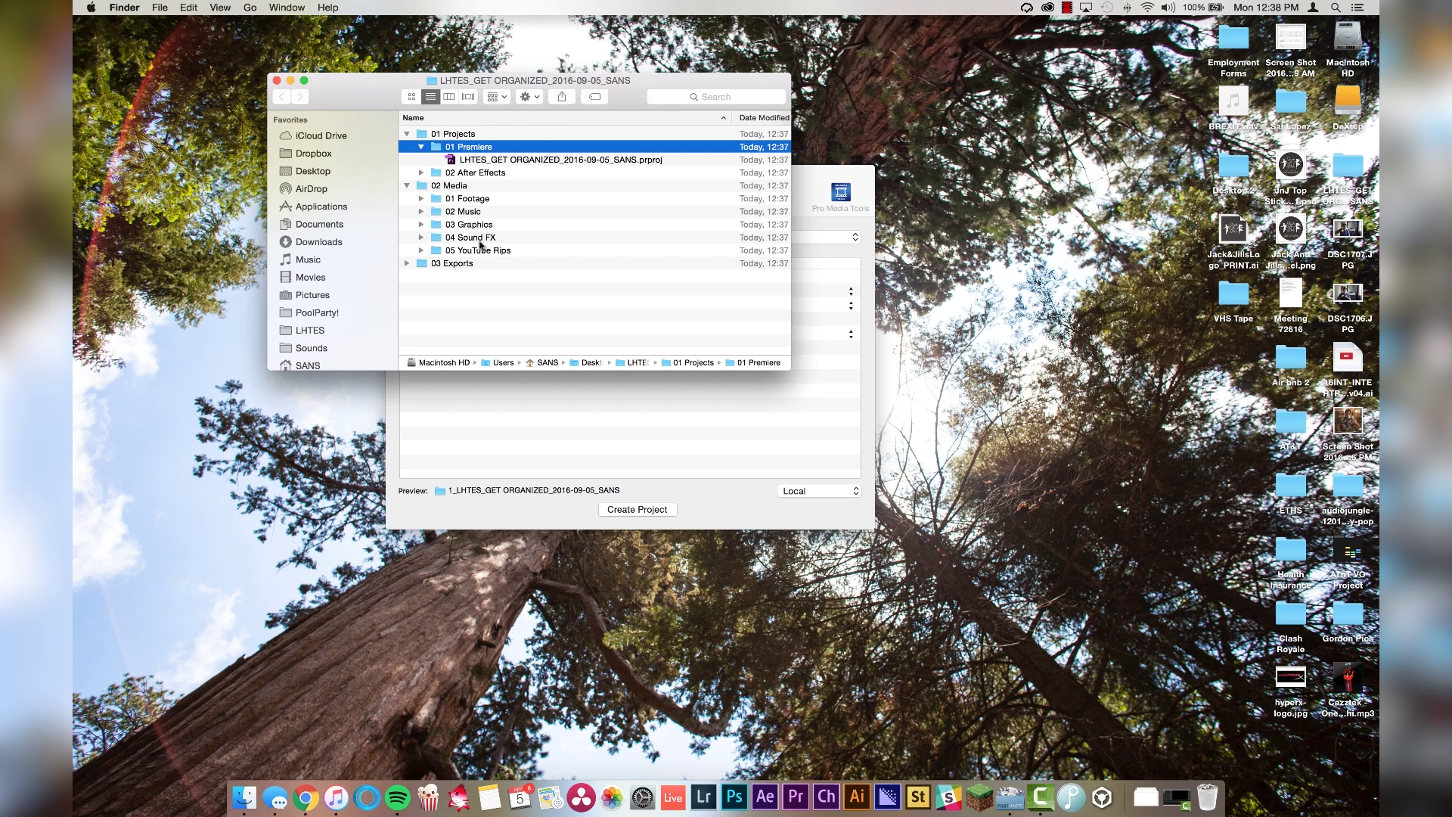
pyautogui.click(407, 263)
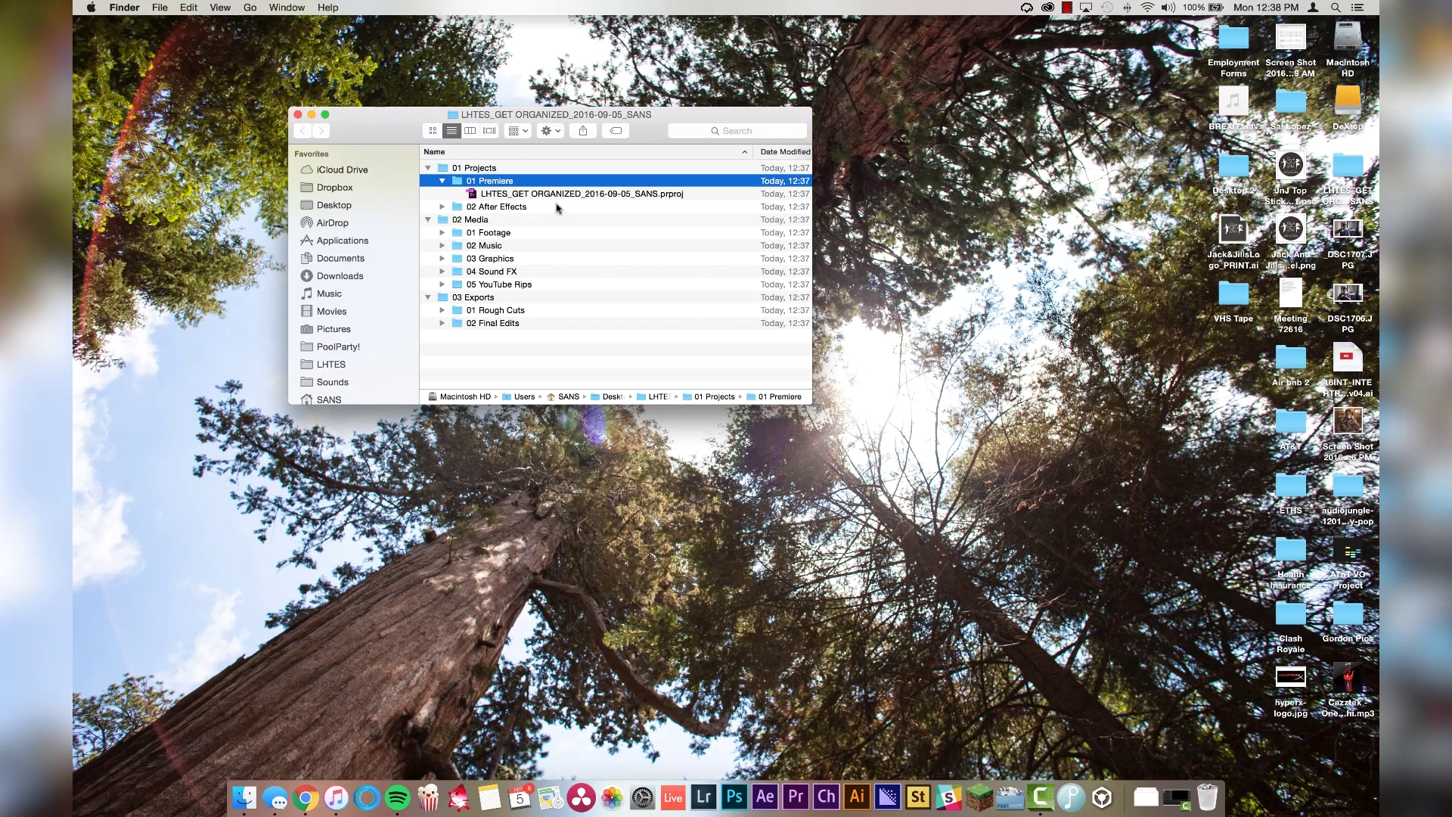
pyautogui.doubleClick(493, 194)
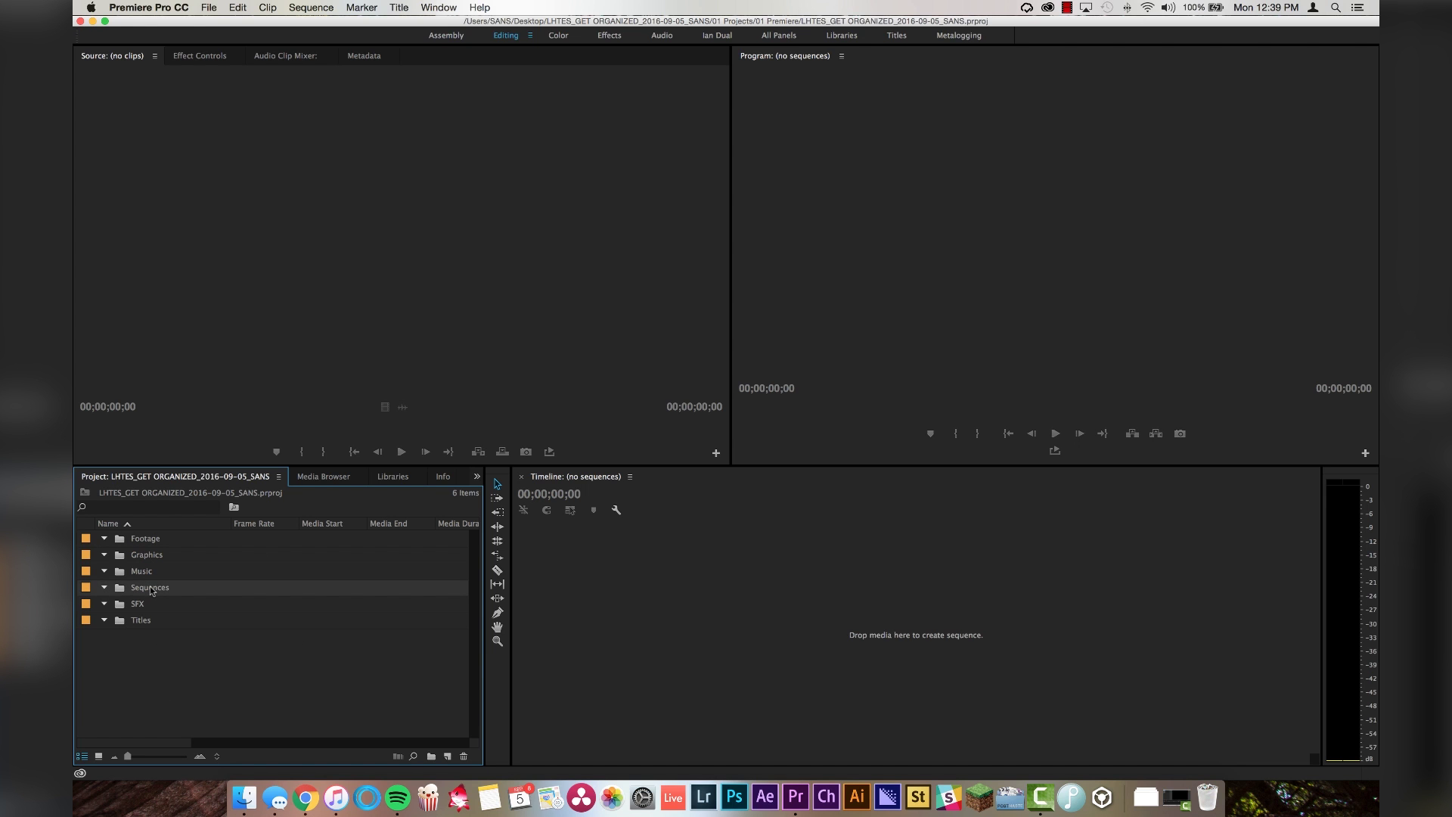
# Create Sequence 01 with default settings in the Sequences bin, then collapse the bin
pyautogui.press('super+n')
pyautogui.press('Return')
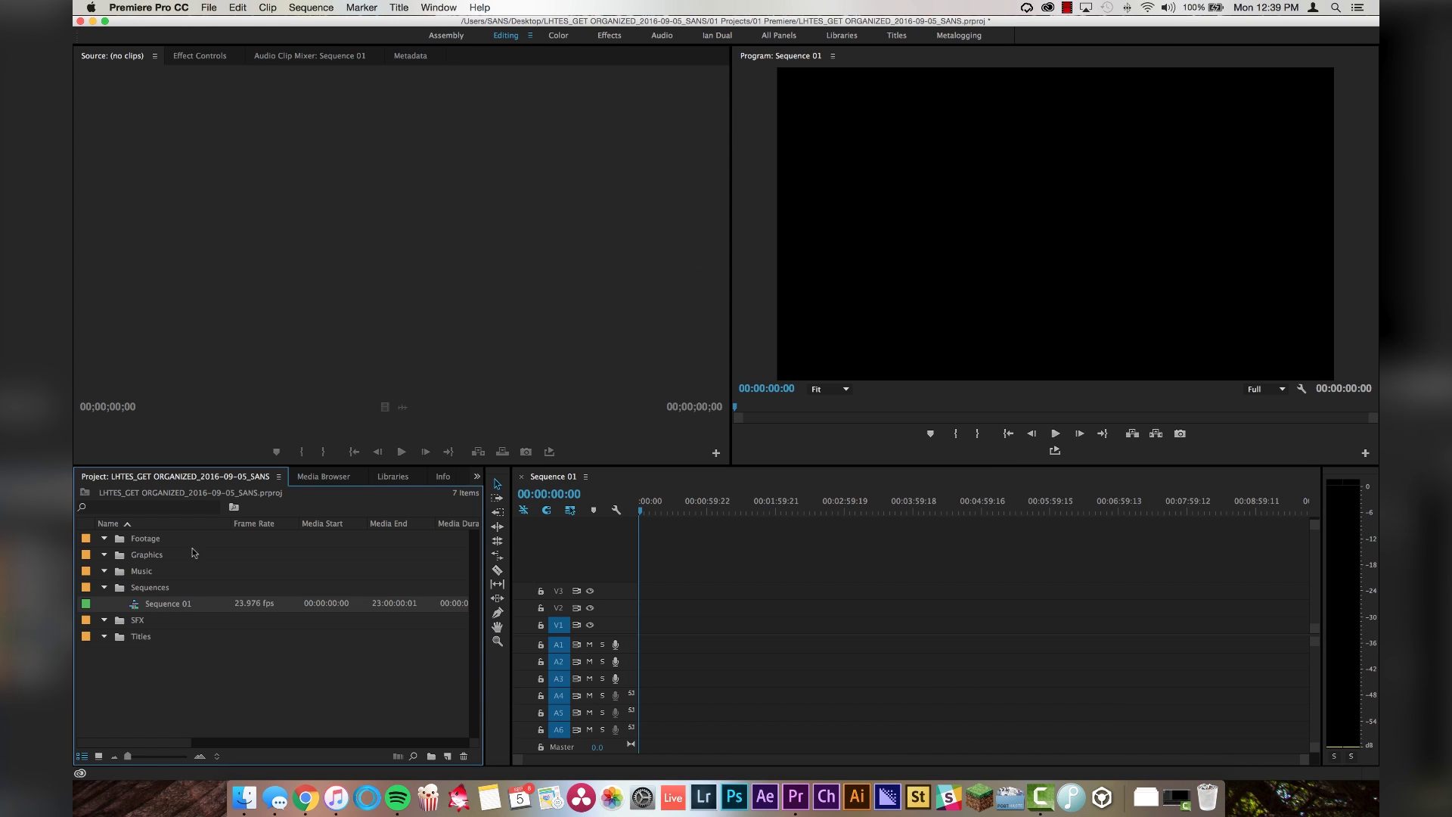
pyautogui.click(104, 588)
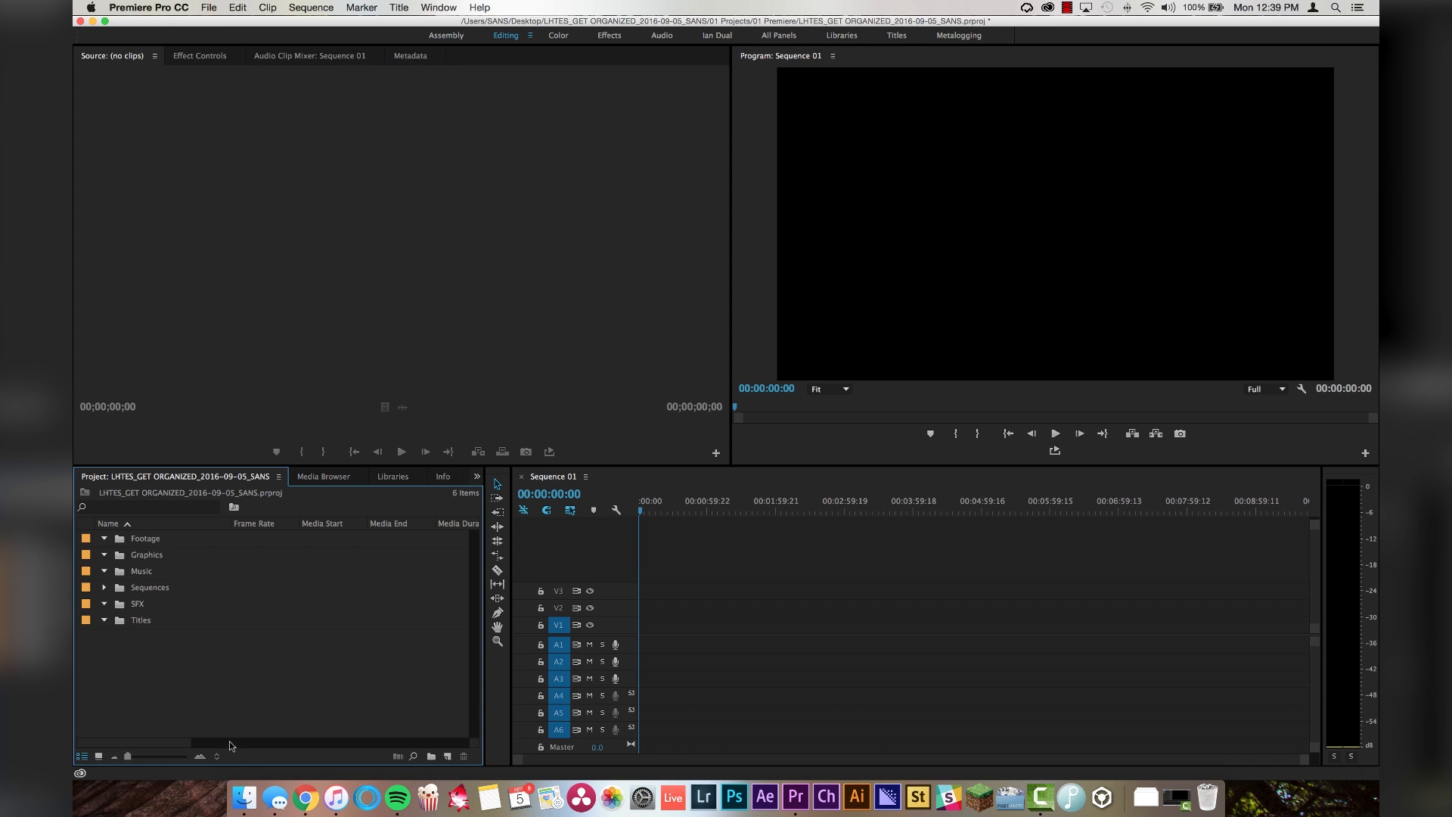
# In Finder, open the project's 02 Media > 01 Footage folder
pyautogui.click(244, 799)
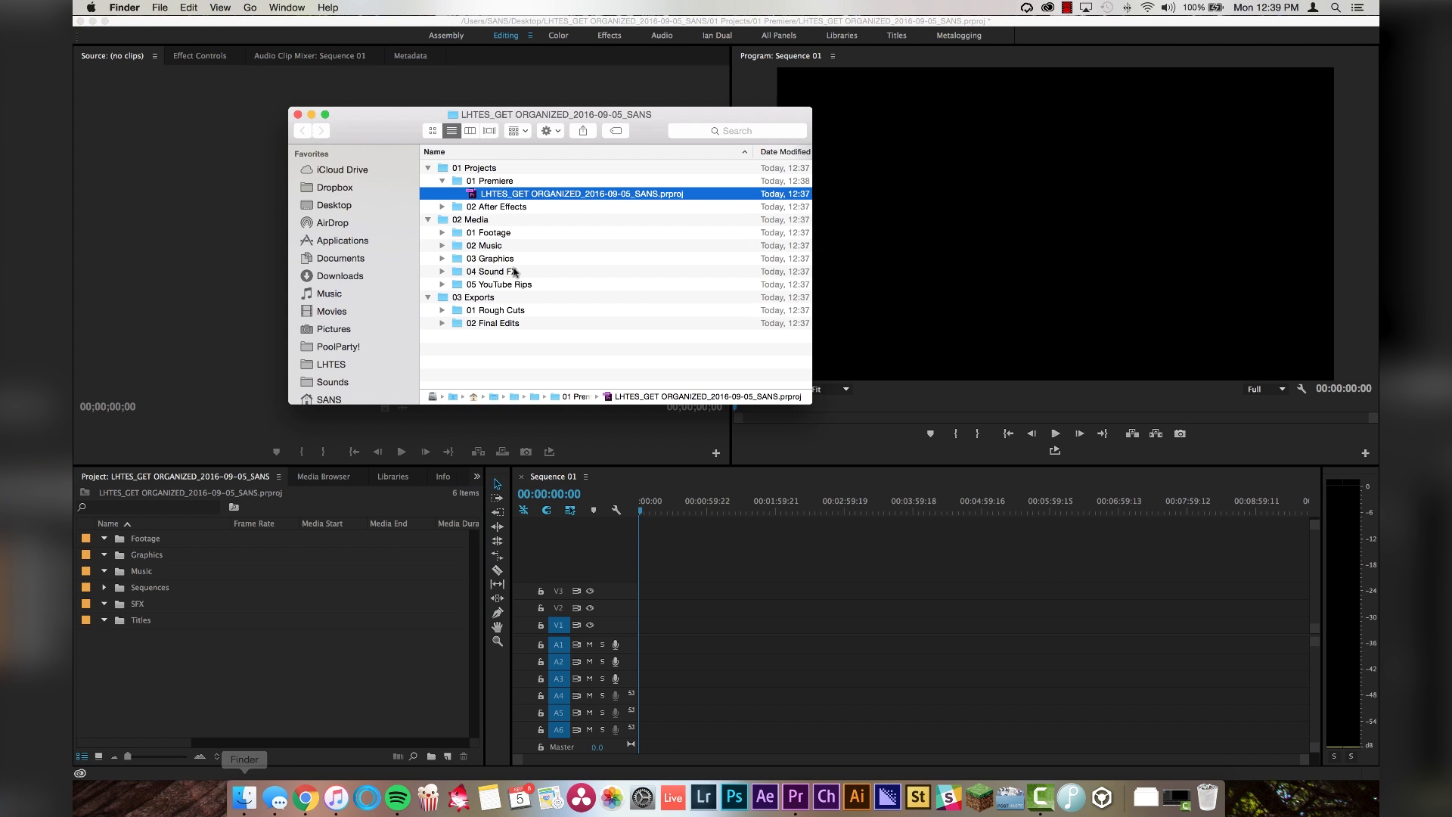
pyautogui.doubleClick(470, 221)
pyautogui.doubleClick(484, 168)
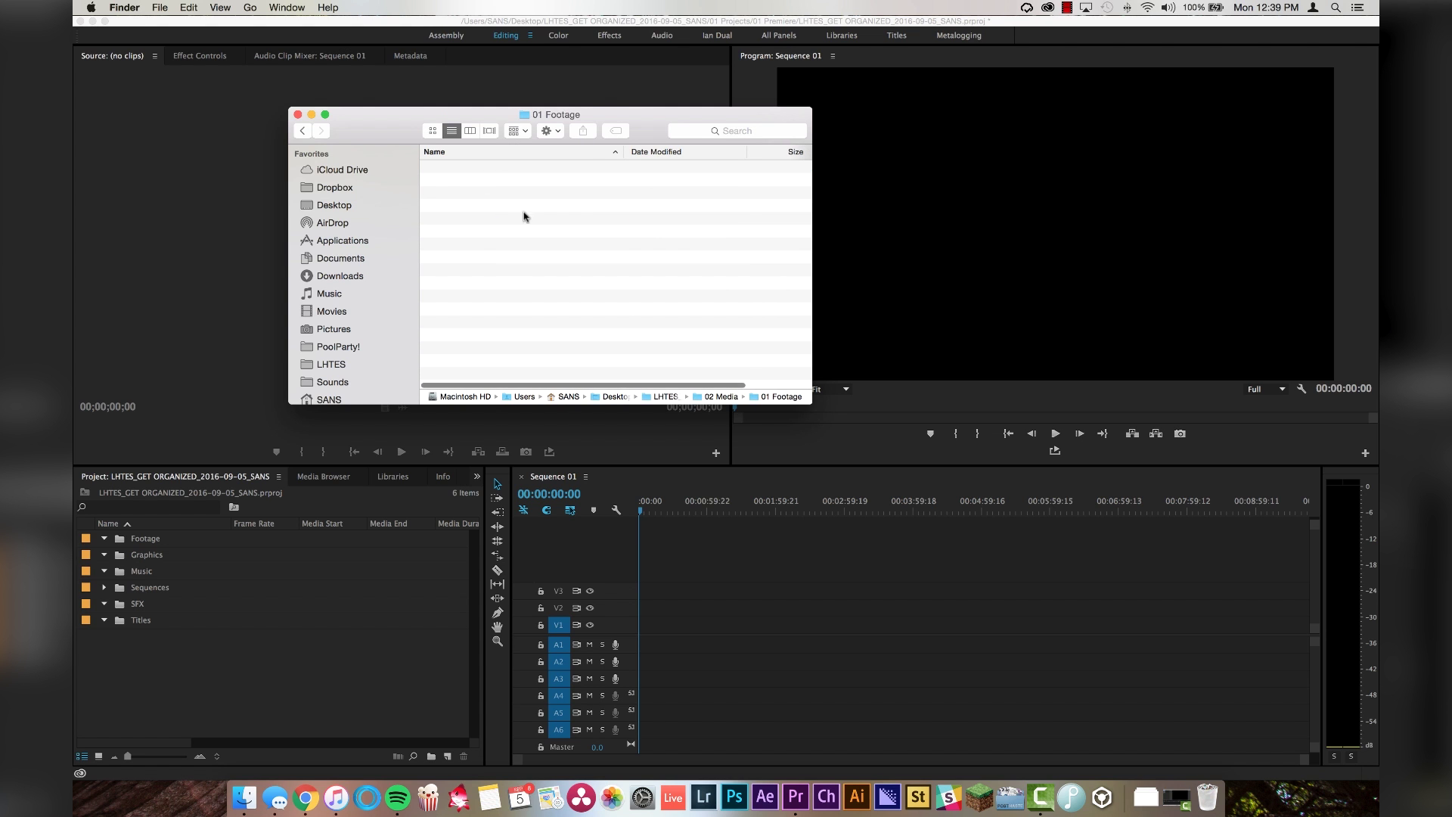